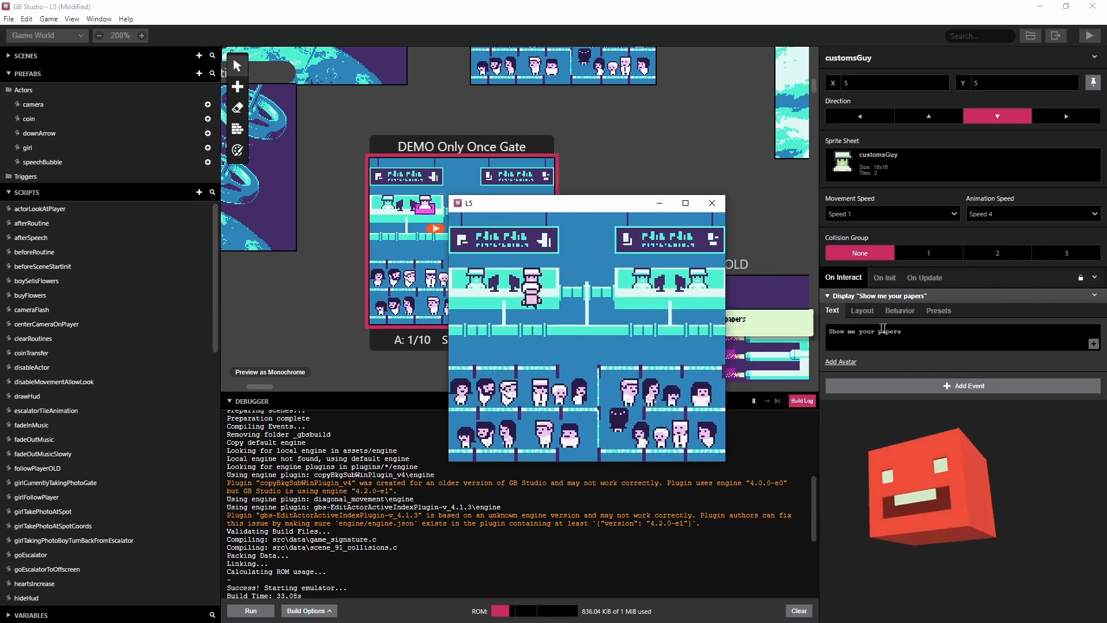
Test the customs officer's dialogue repeatedly in the running game, clearing the emulator window away from the editor when done.
key(z)
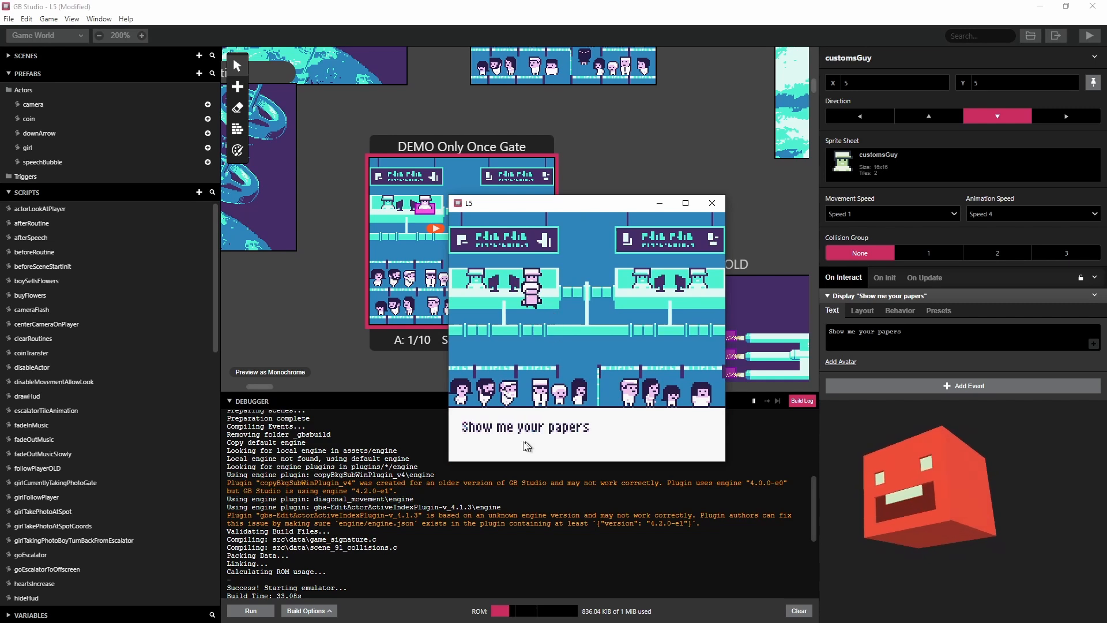
key(z)
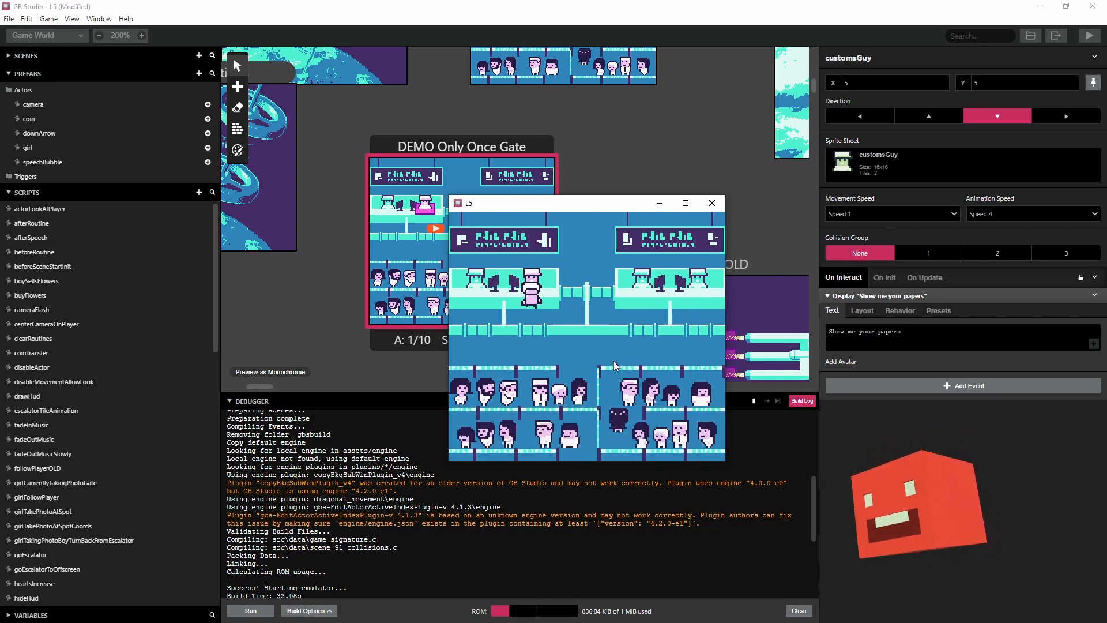
key(z)
key(z)
key(z)
key(z)
key(z)
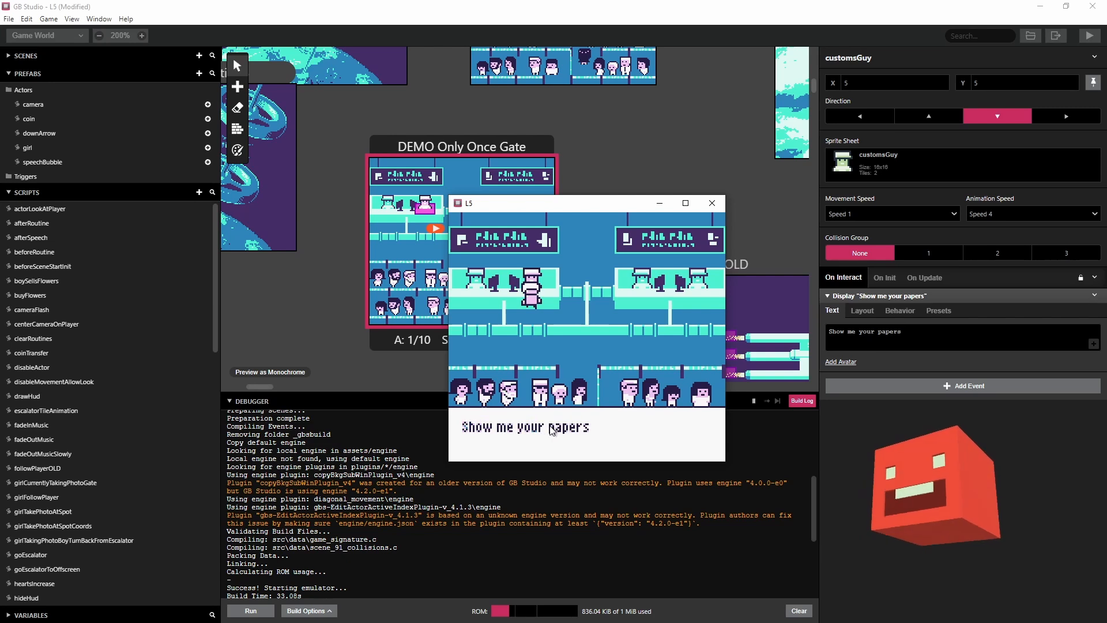
key(z)
drag(572, 204, 1106, 248)
Place a trigger 2 tiles wide and 1 tile high at X 8, Y 6 in the DEMO Only Once Gate scene.
click(242, 87)
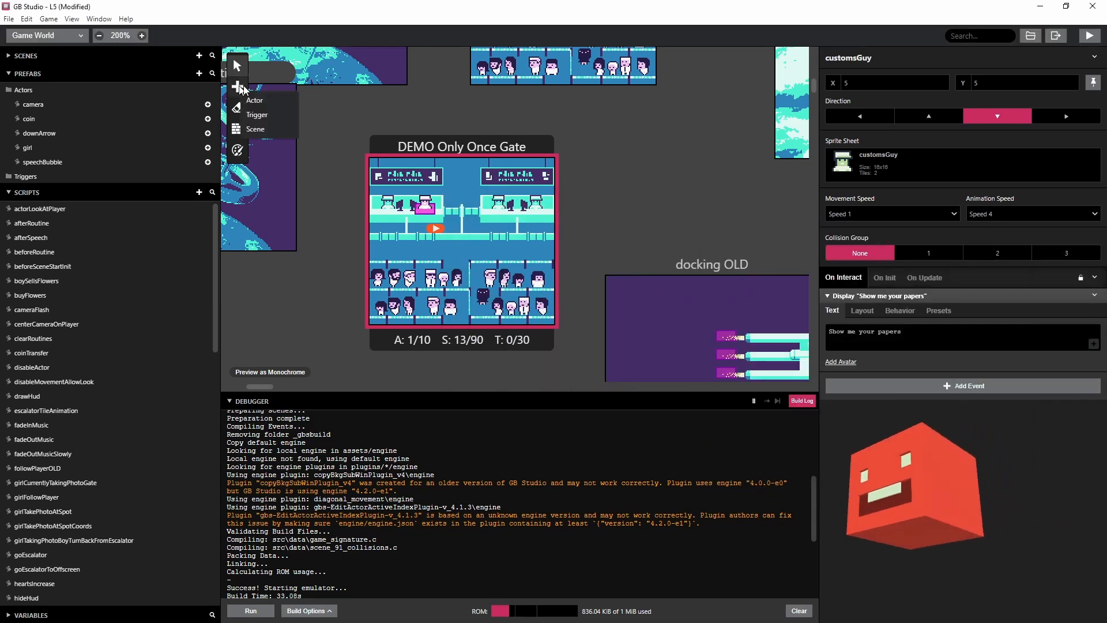
click(261, 116)
drag(450, 219, 458, 218)
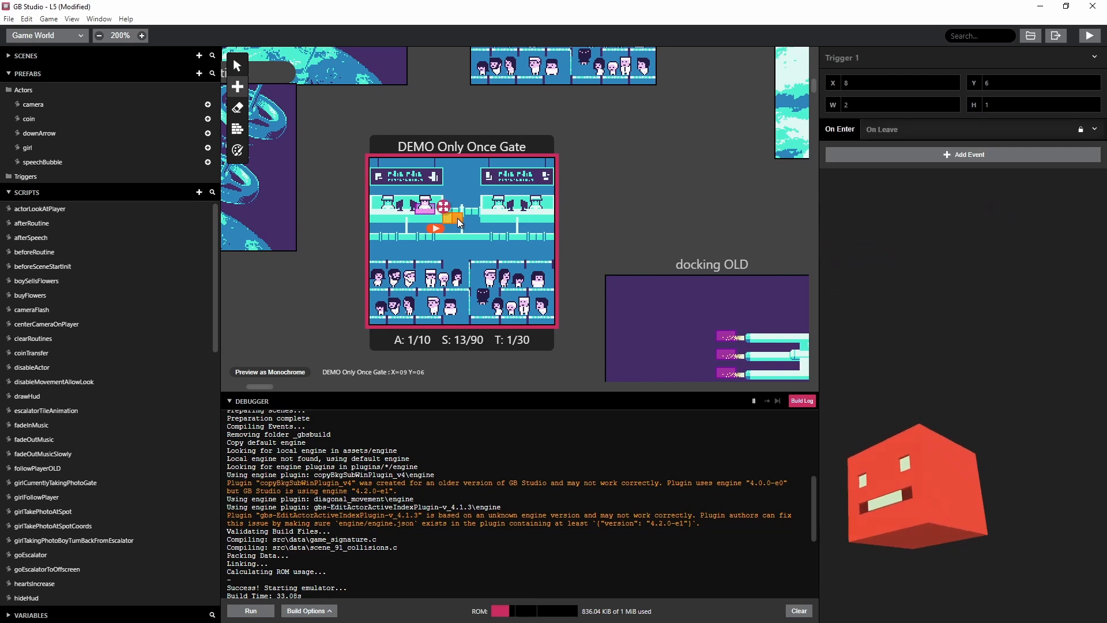
Add a Display Dialogue event to the trigger's On Enter script reading "Hey you can't go through the gates yet".
click(955, 153)
text(dial)
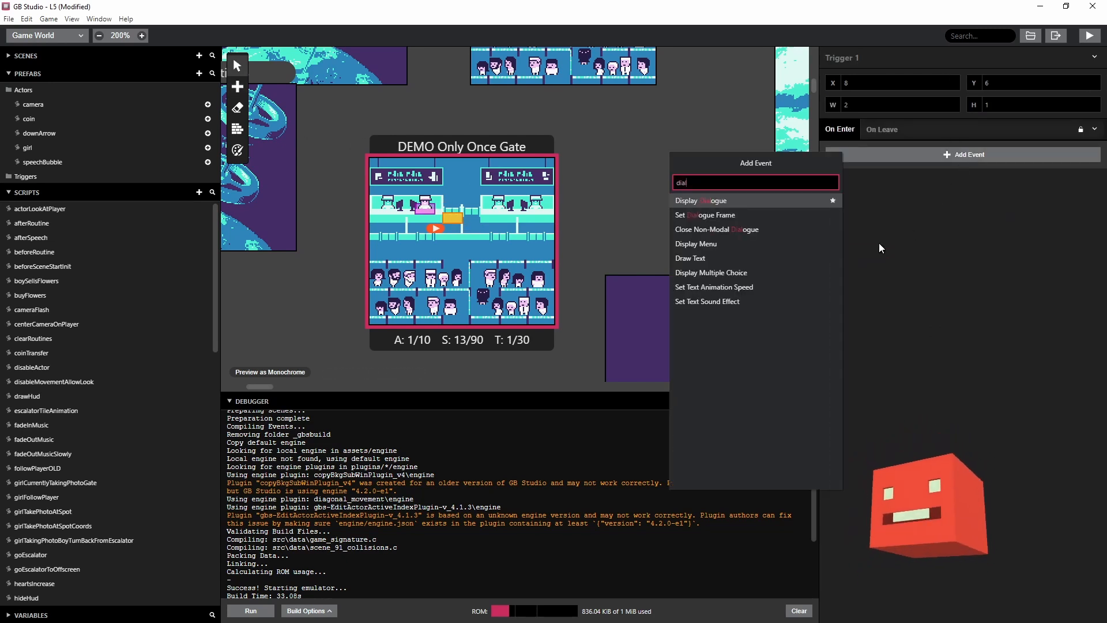
click(704, 199)
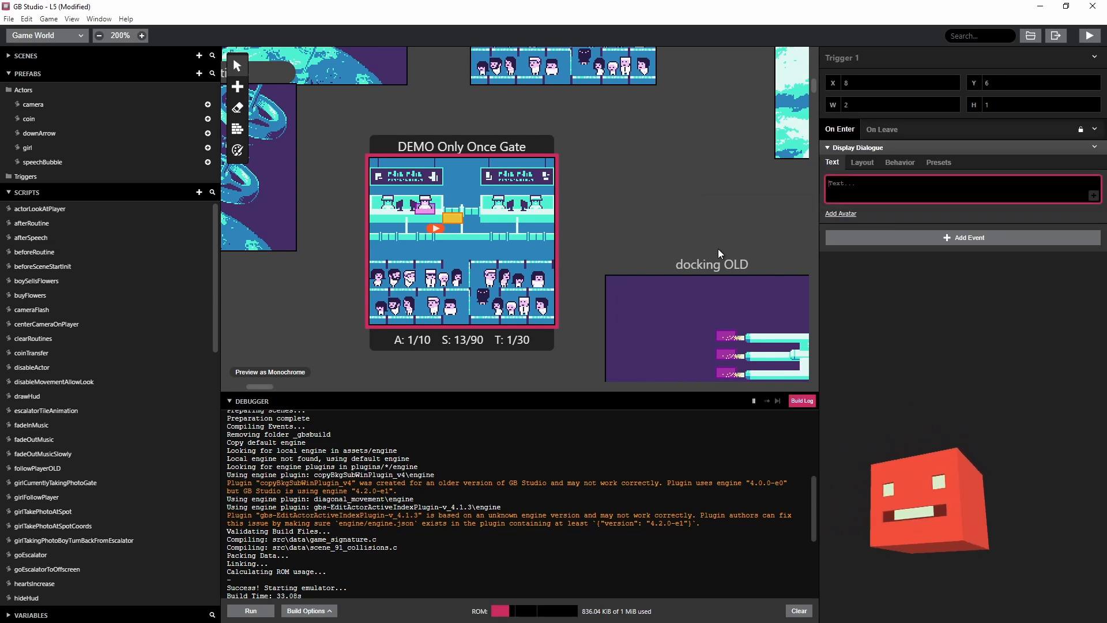
text(Hey you can't go through the gates yet)
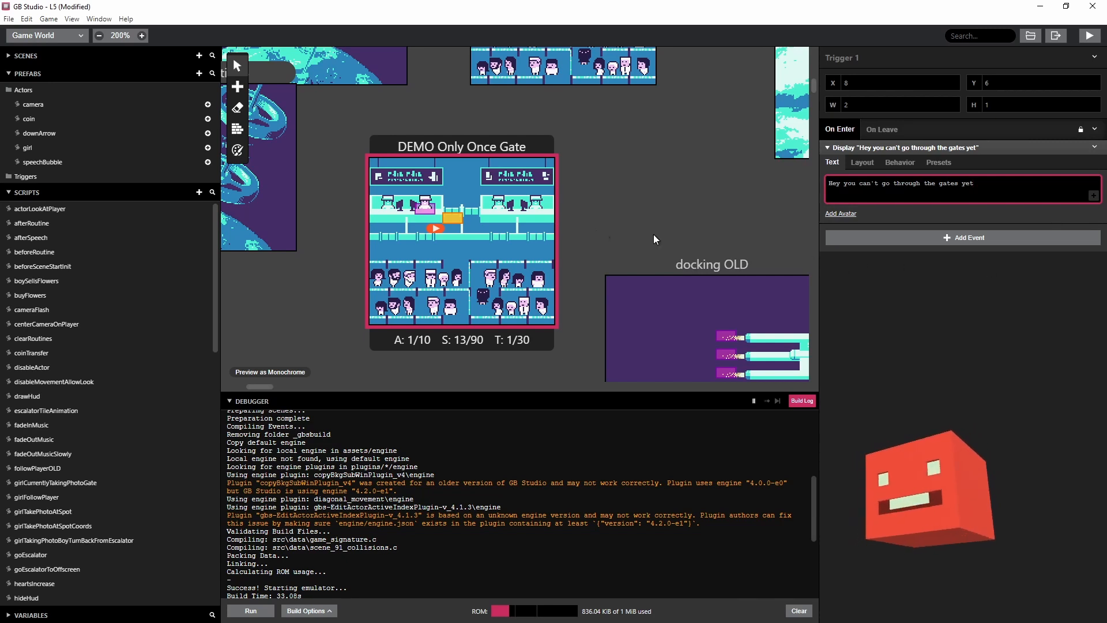
Add an If Variable Is 'True' event to the customsGuy actor's On Interact script.
click(425, 212)
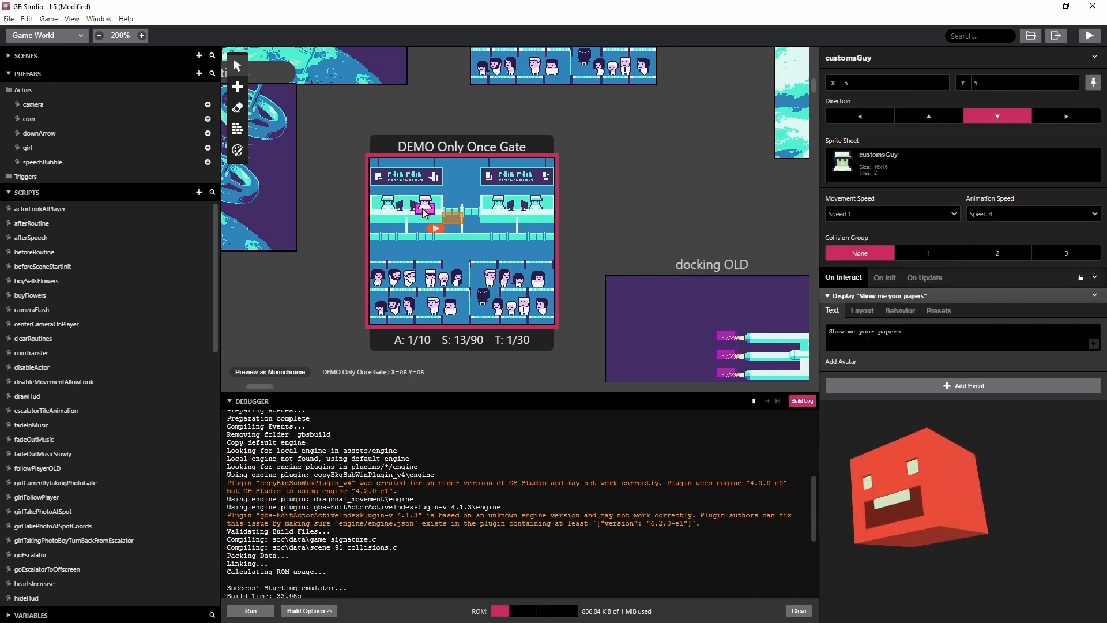
click(956, 387)
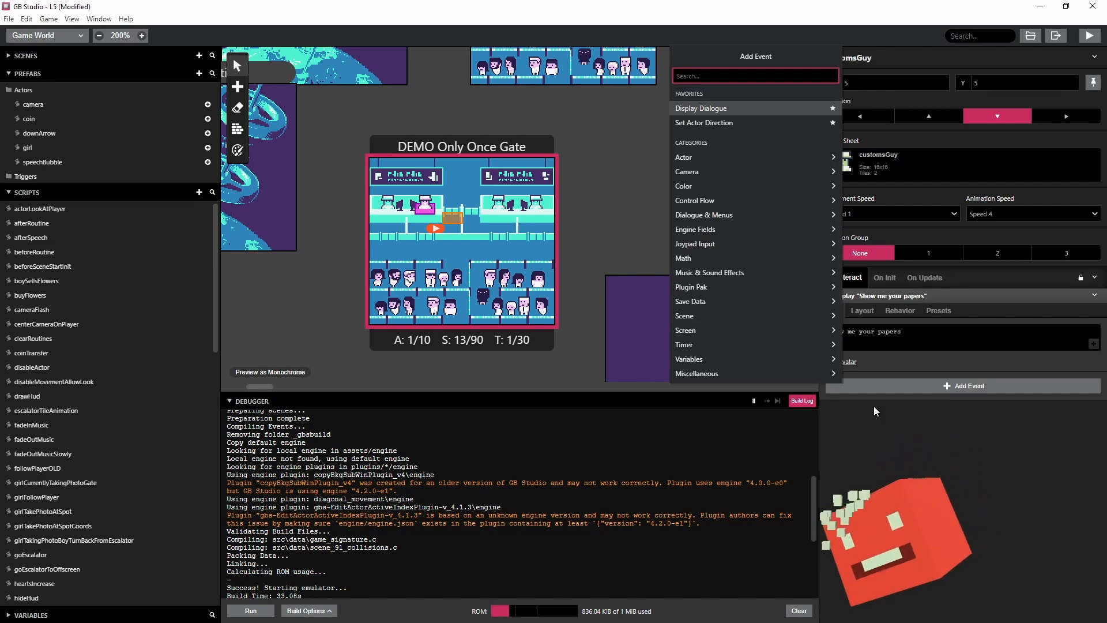
text(state)
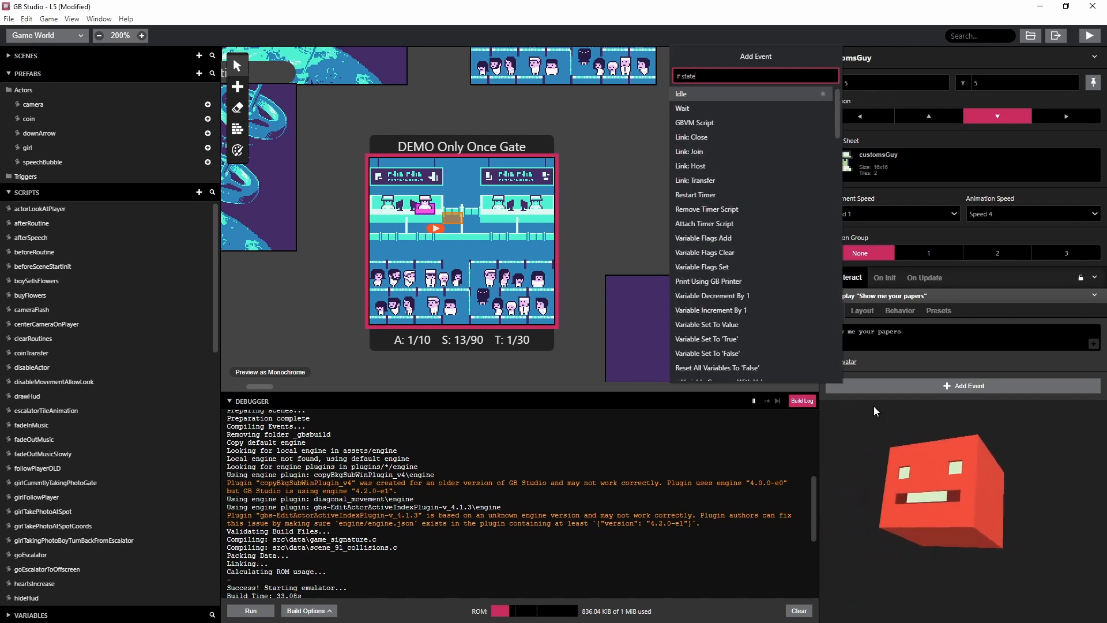
text(t)
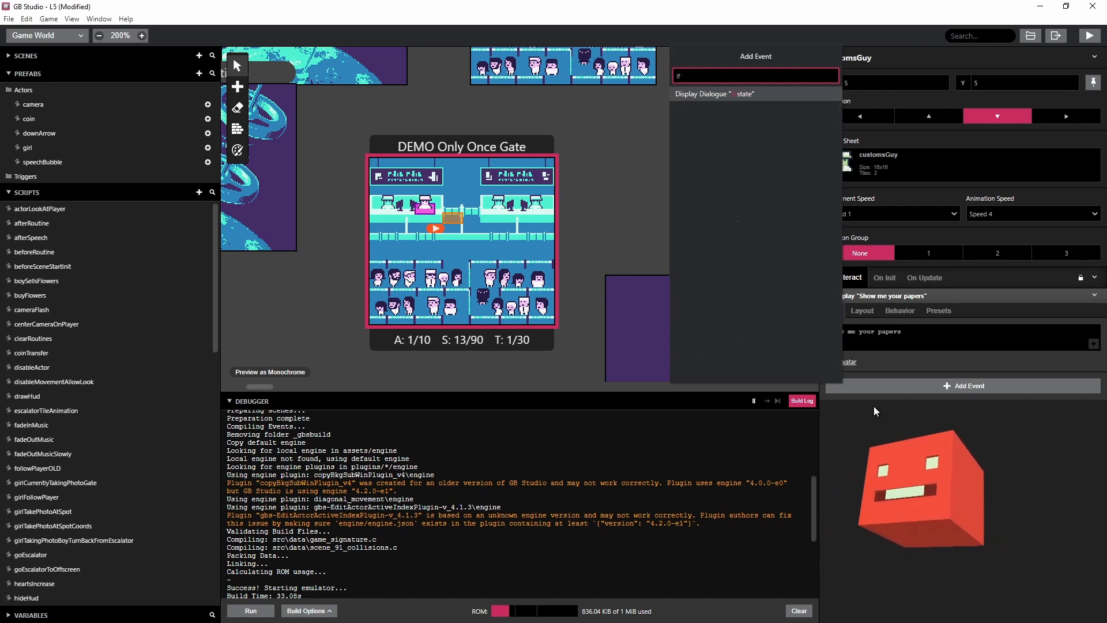
key(BackSpace)
key(BackSpace)
key(BackSpace)
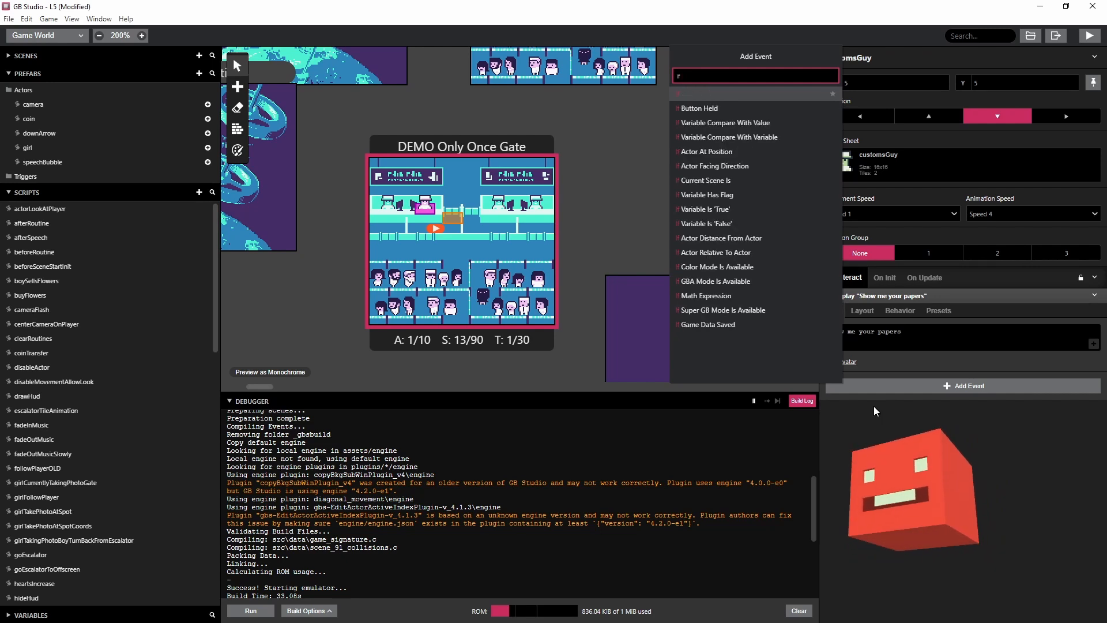
text(true)
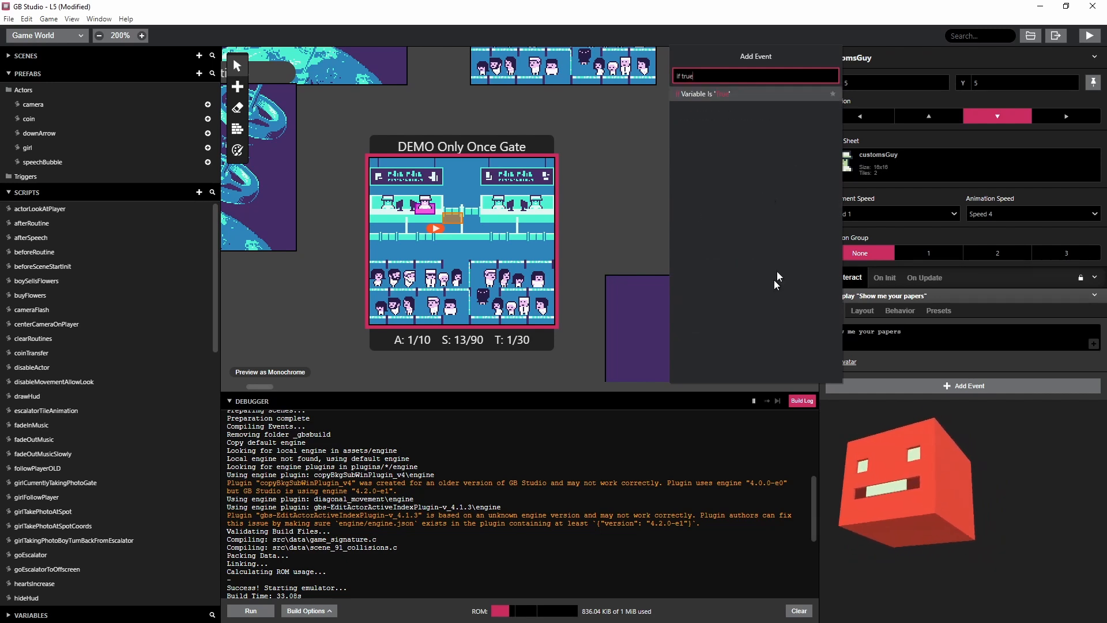
key(Return)
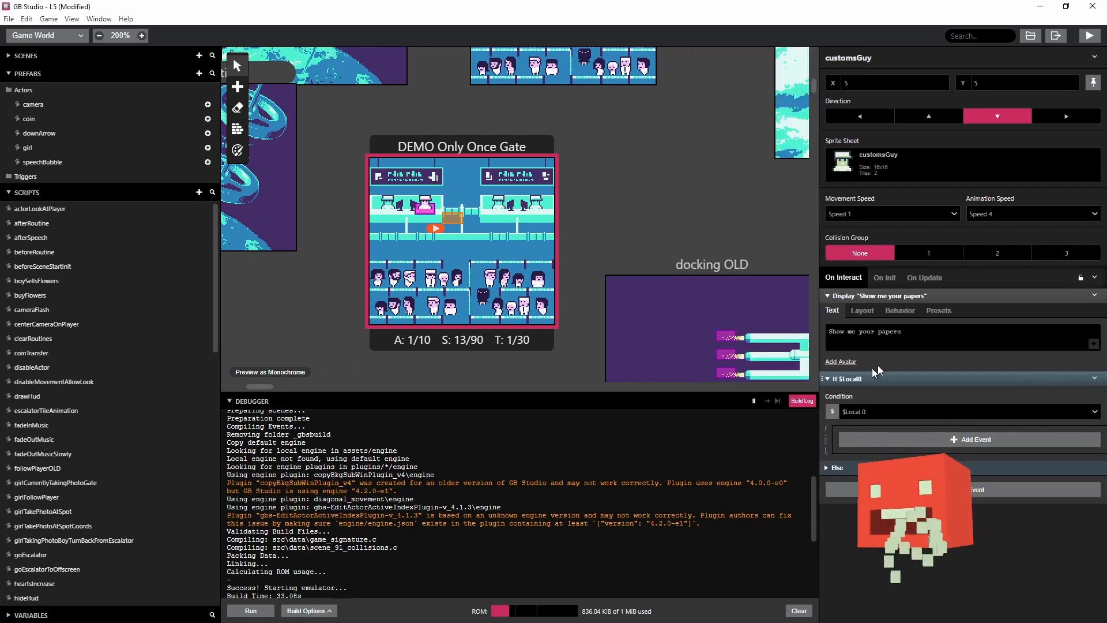
Rename the local variable used in the If condition to talkedToGuy.
click(871, 413)
click(875, 413)
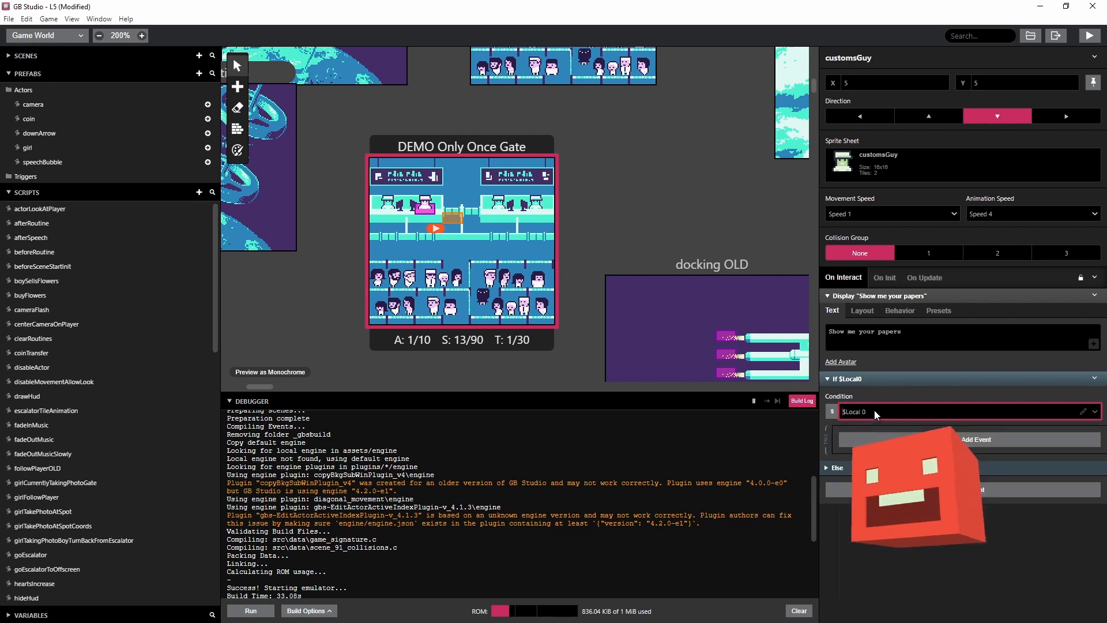
click(880, 412)
click(878, 414)
click(1083, 412)
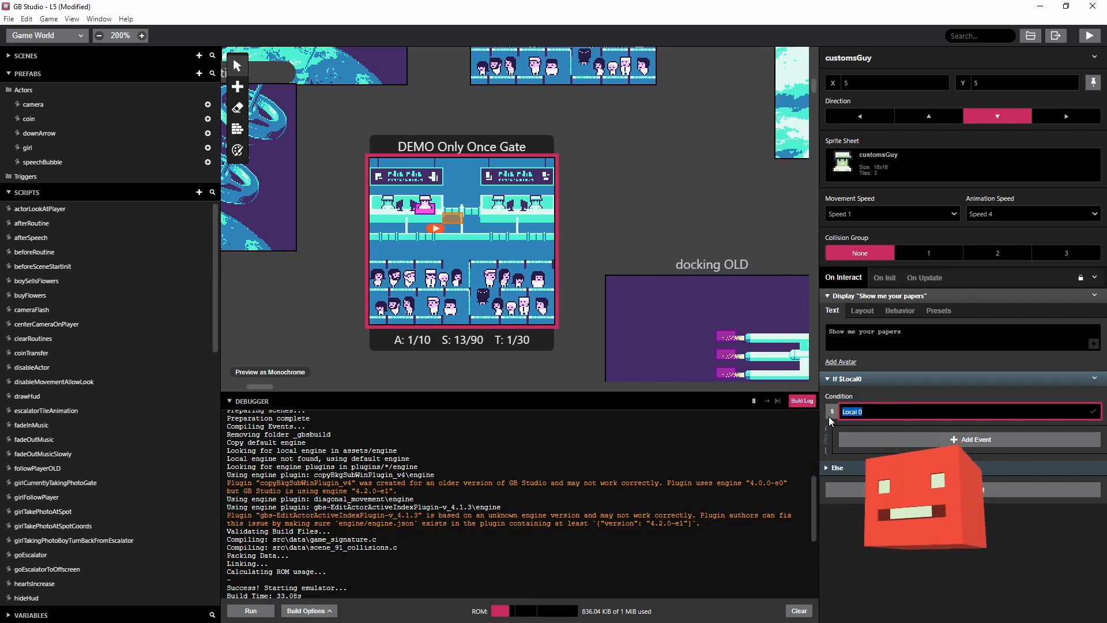
key(BackSpace)
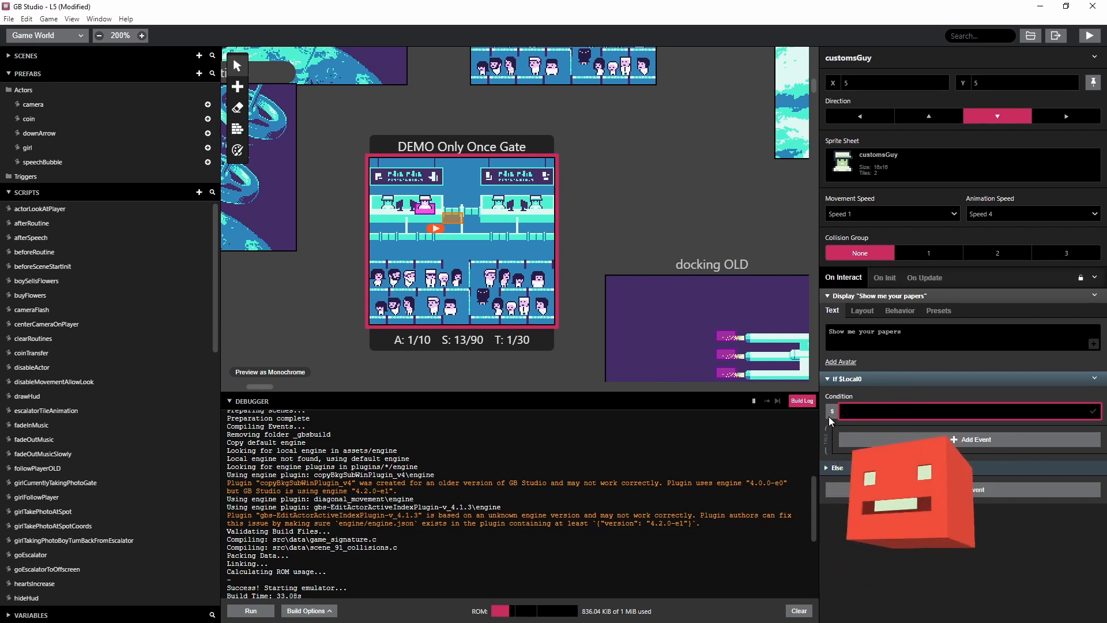
text(talkedToGu)
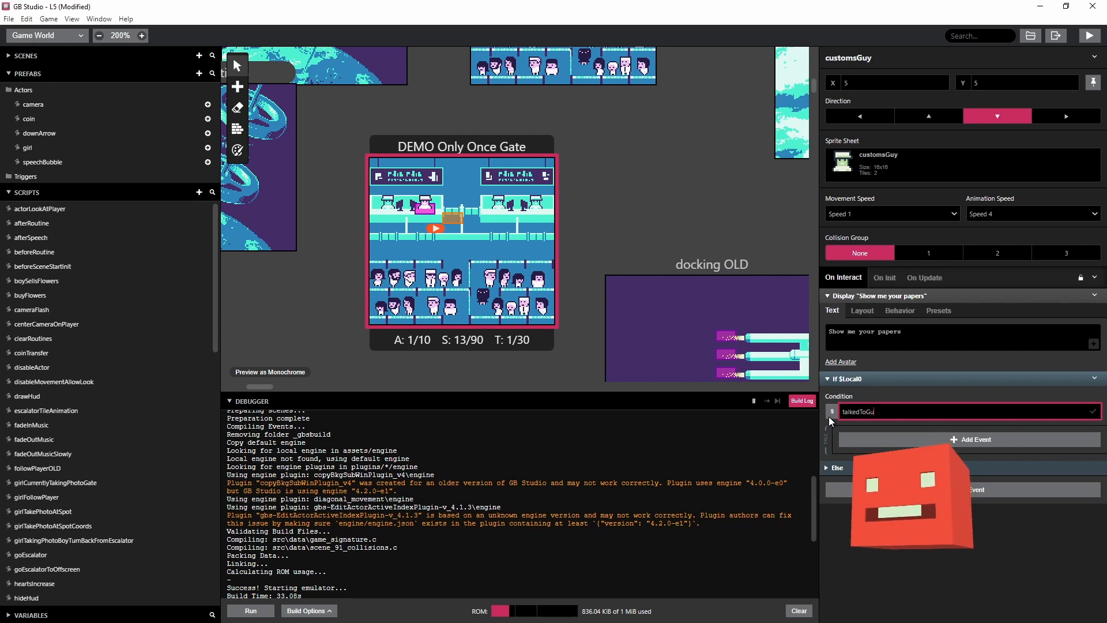
text(y)
key(Return)
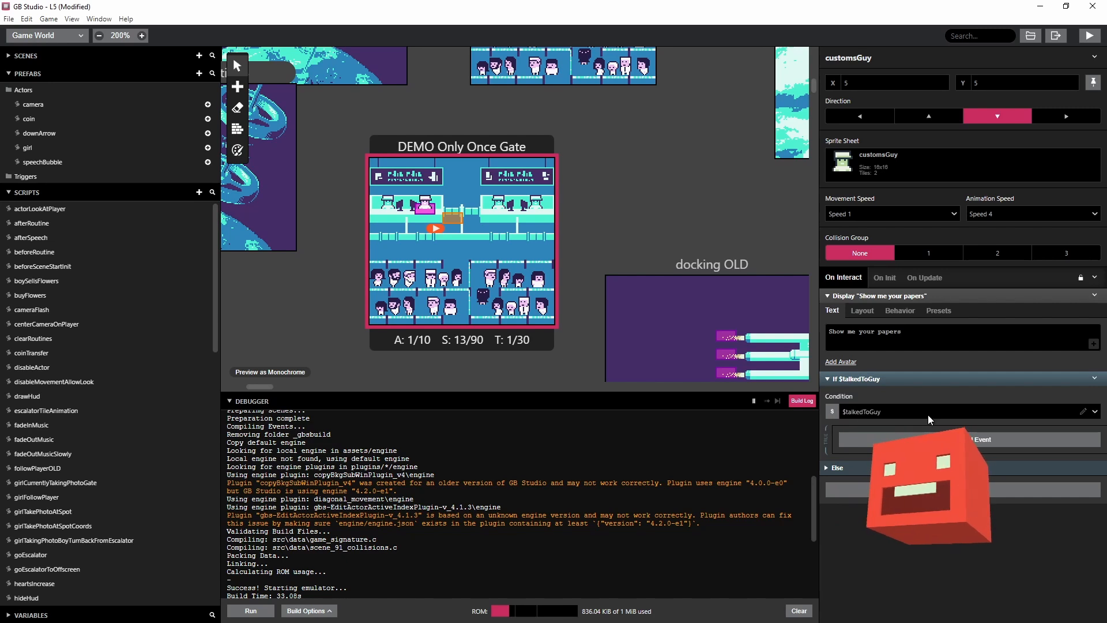
Add a Stop Script event inside the If $talkedToGuy branch and disable the condition's Else.
click(955, 440)
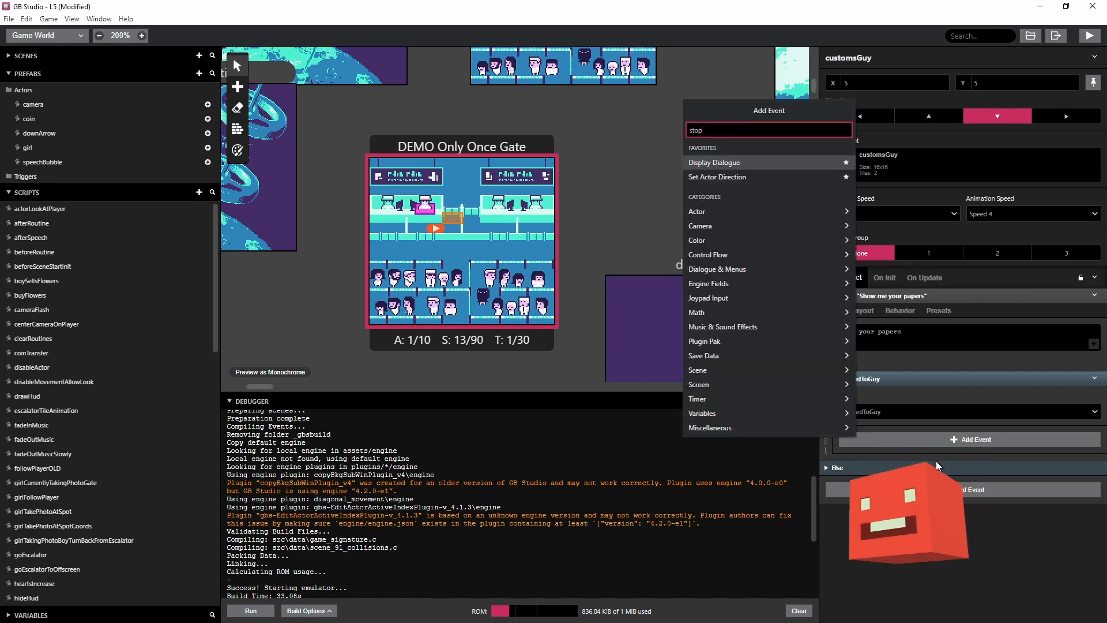
text(stop scr)
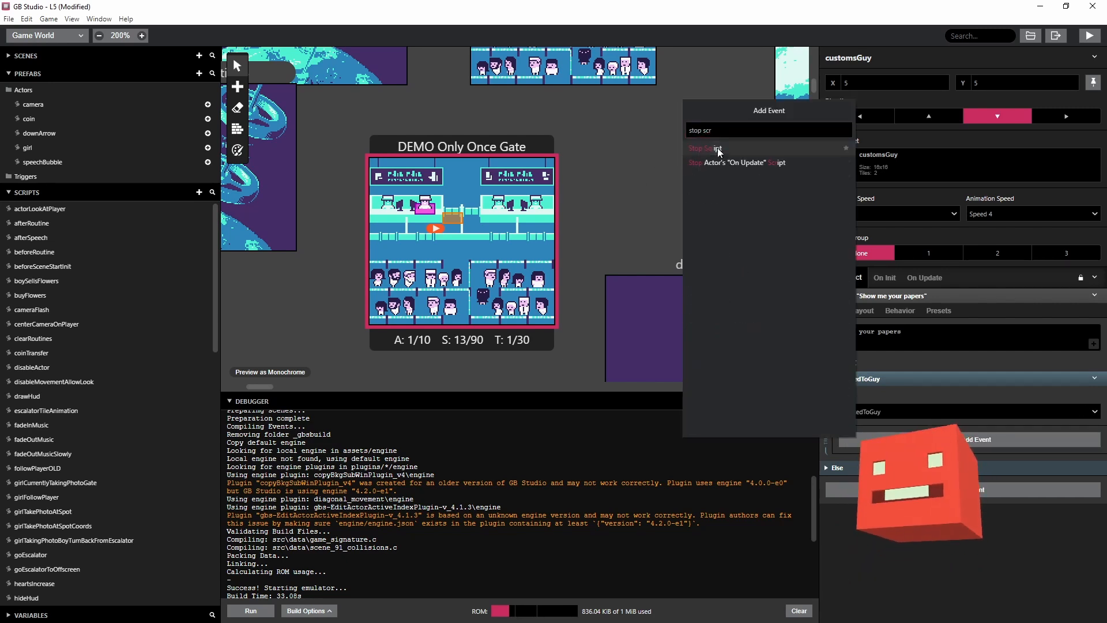
key(Return)
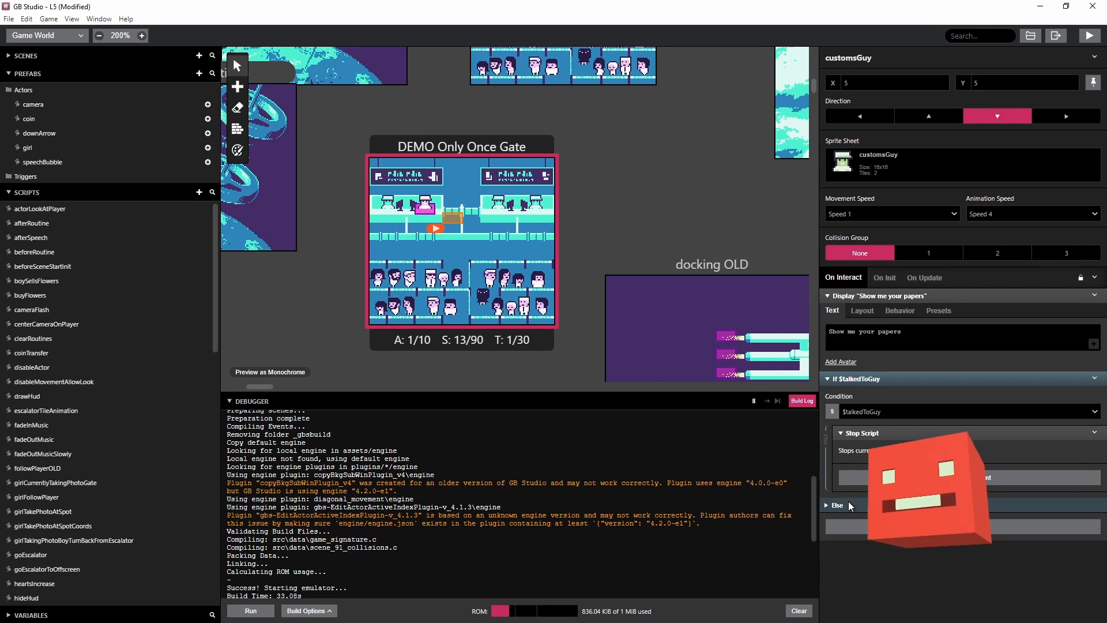
click(1094, 379)
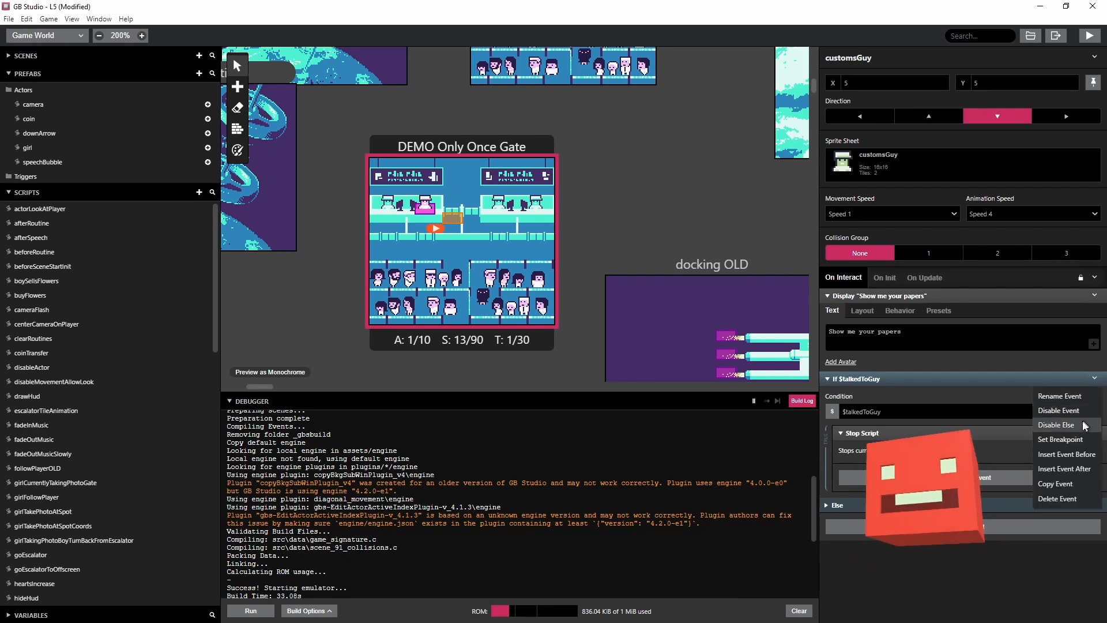
click(1064, 439)
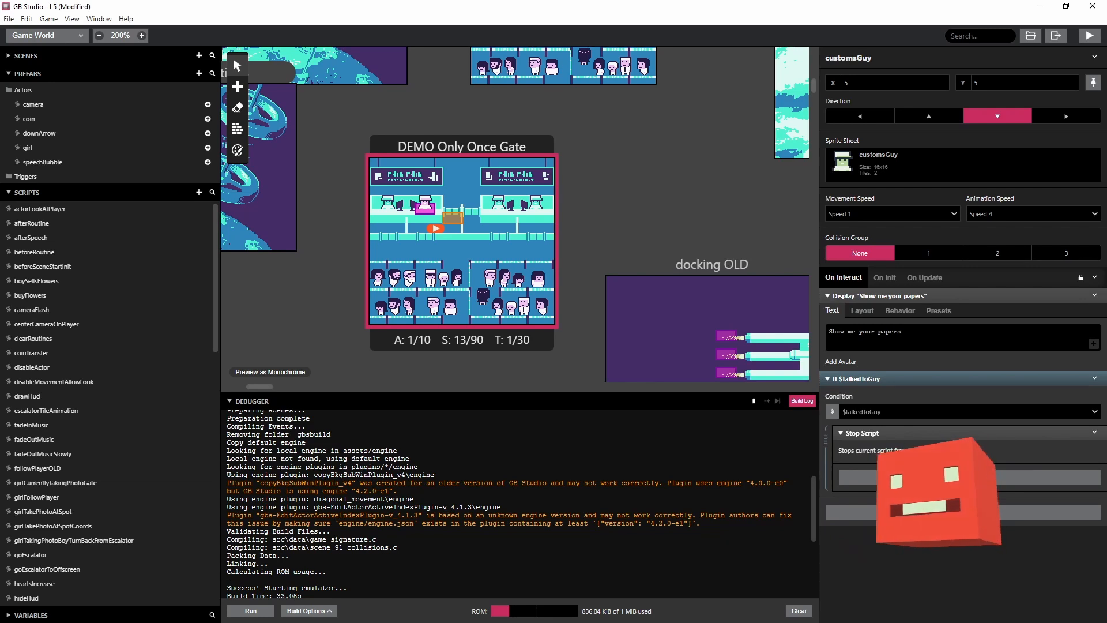
Move the "Show me your papers" dialogue below the If block and insert an event between them setting $talkedToGuy to true.
drag(900, 291, 912, 428)
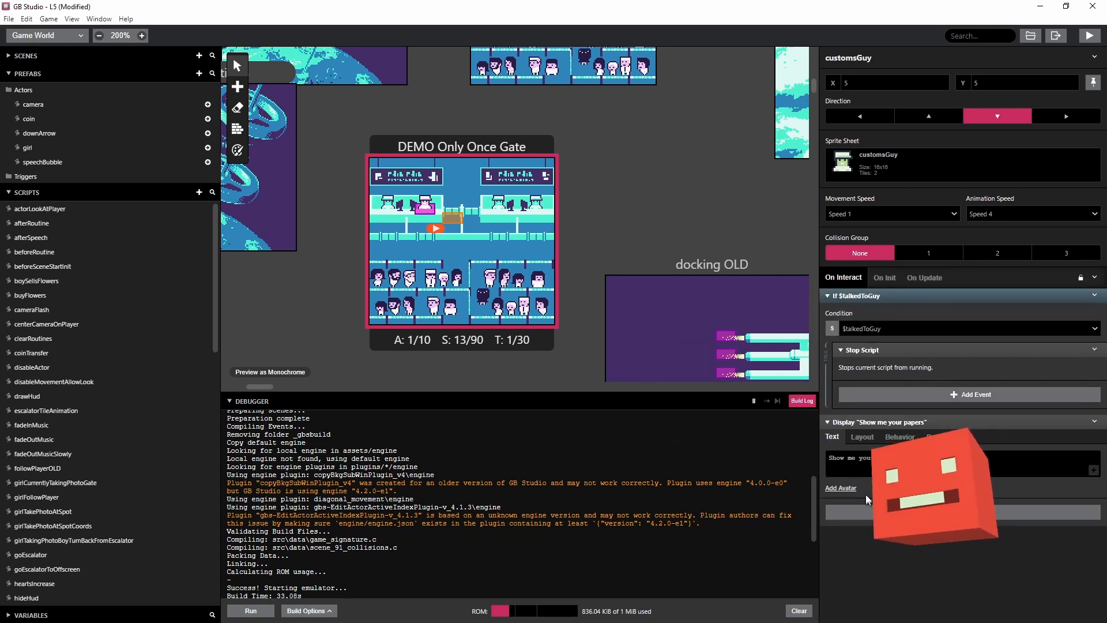
click(1094, 421)
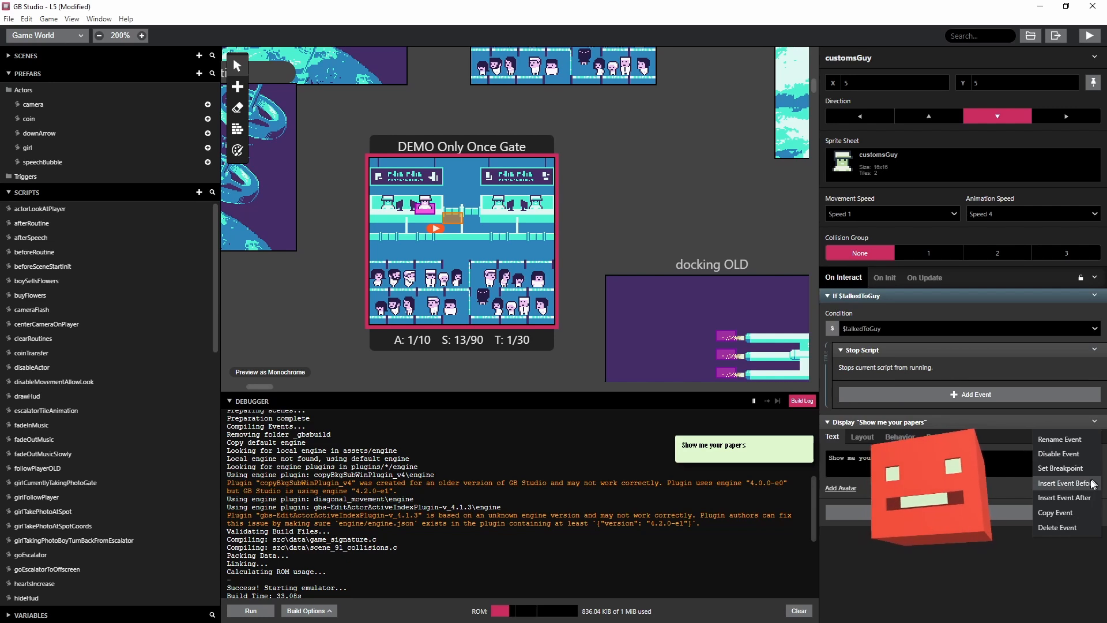
click(1051, 499)
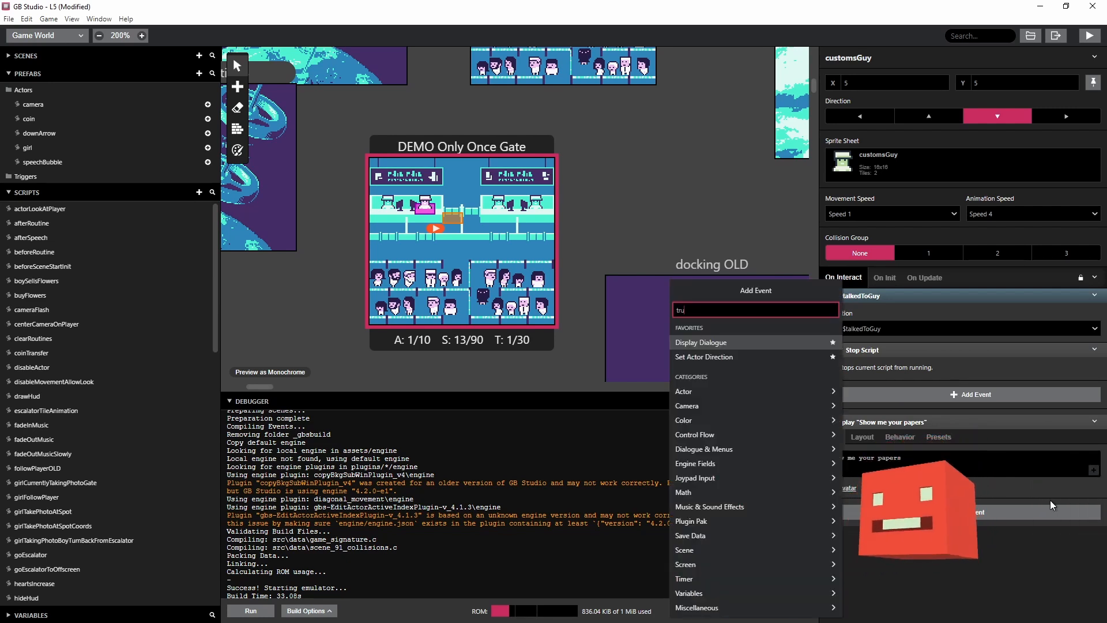
text(true)
click(698, 343)
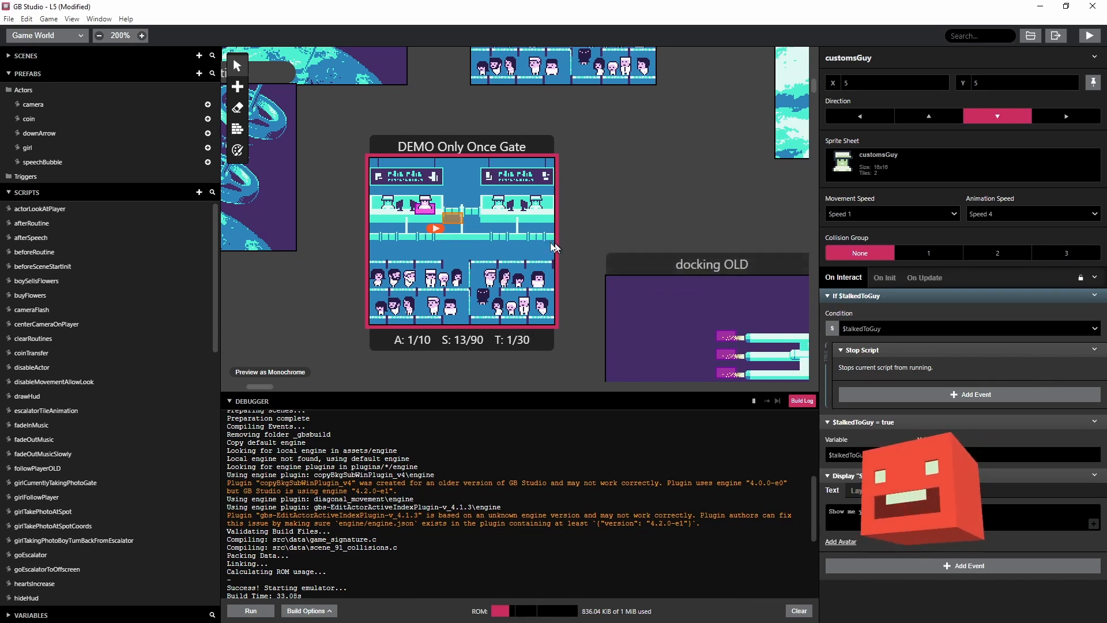
Copy customsGuy's whole On Interact script and replace the gate trigger's On Enter script with it.
click(448, 217)
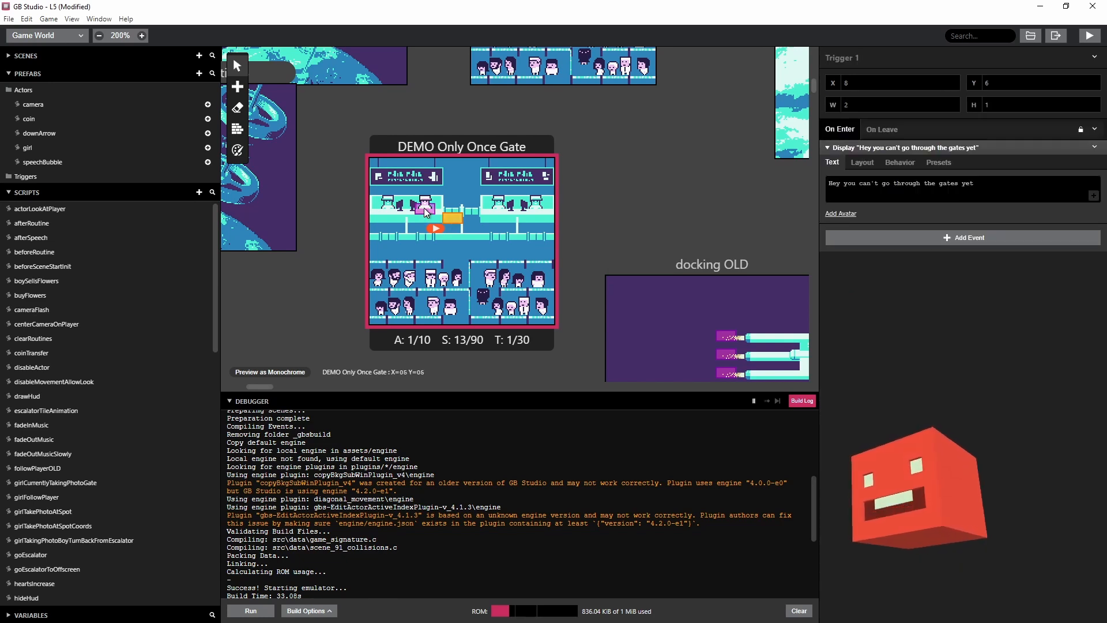
click(427, 214)
click(1095, 279)
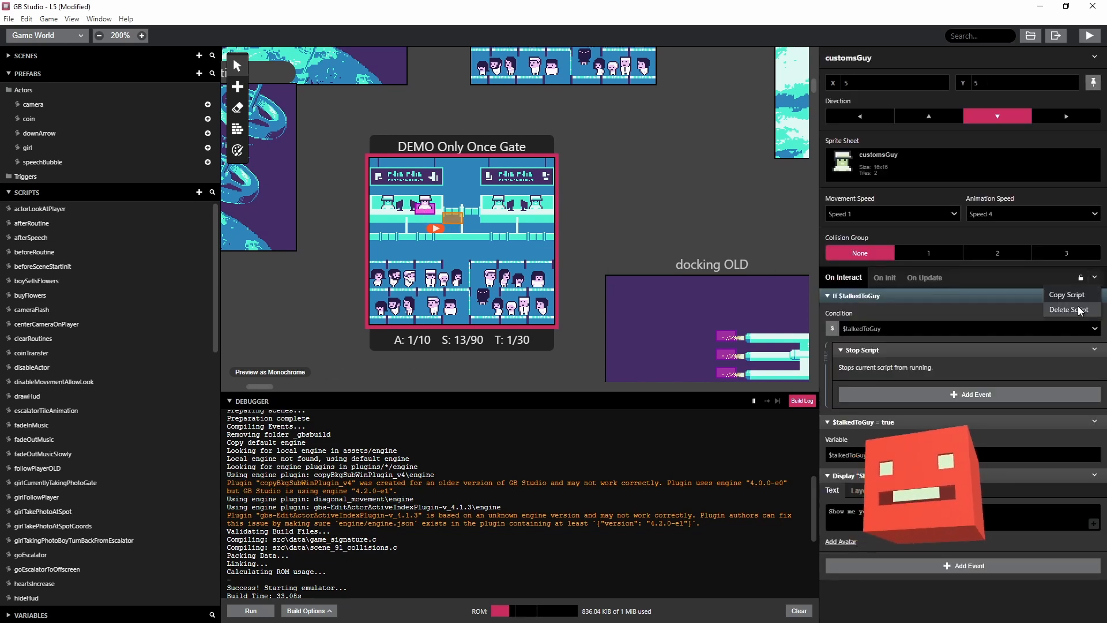
click(1079, 295)
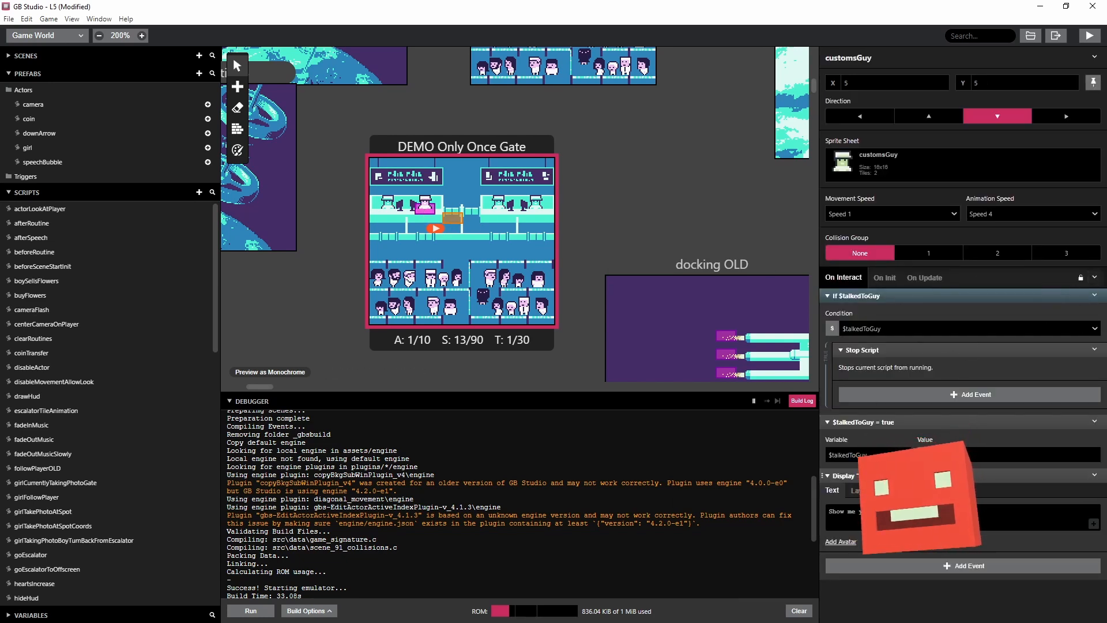
click(448, 220)
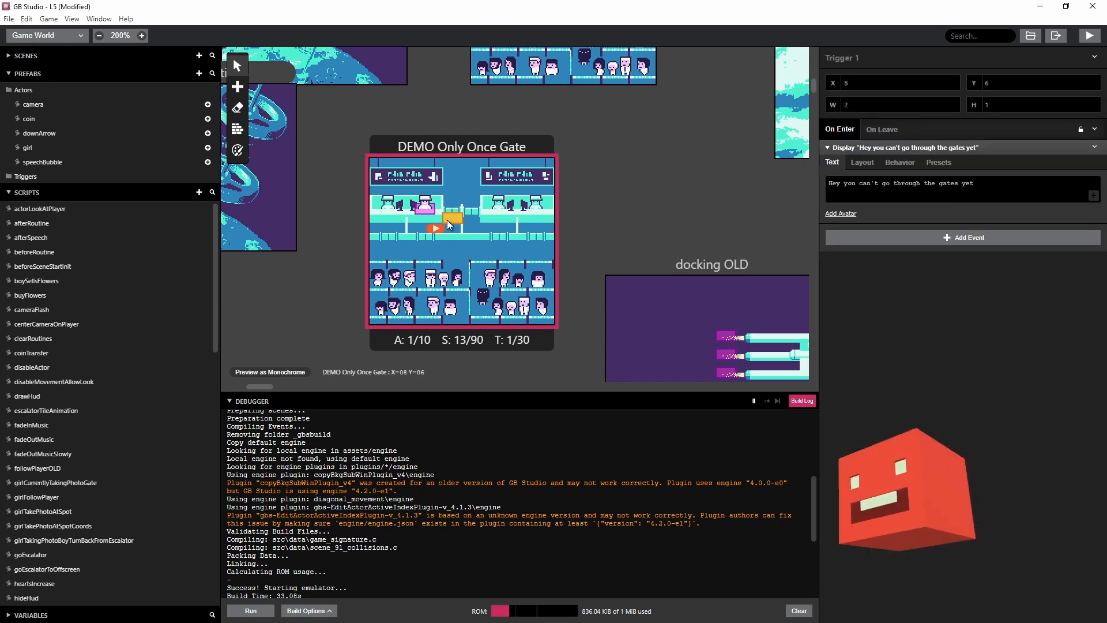
click(1095, 130)
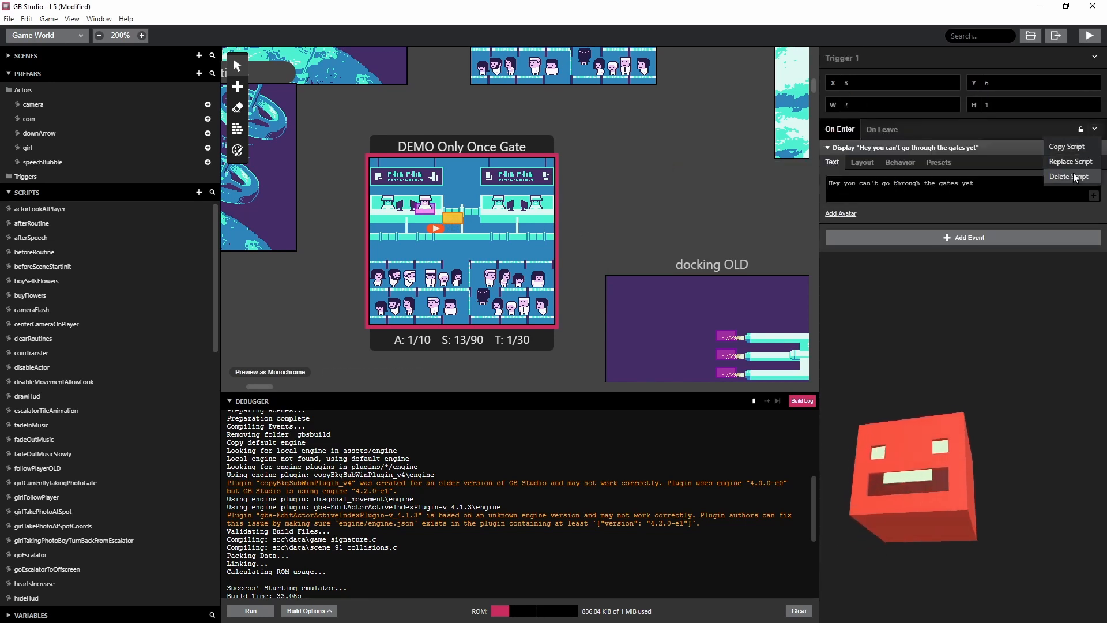
click(1079, 164)
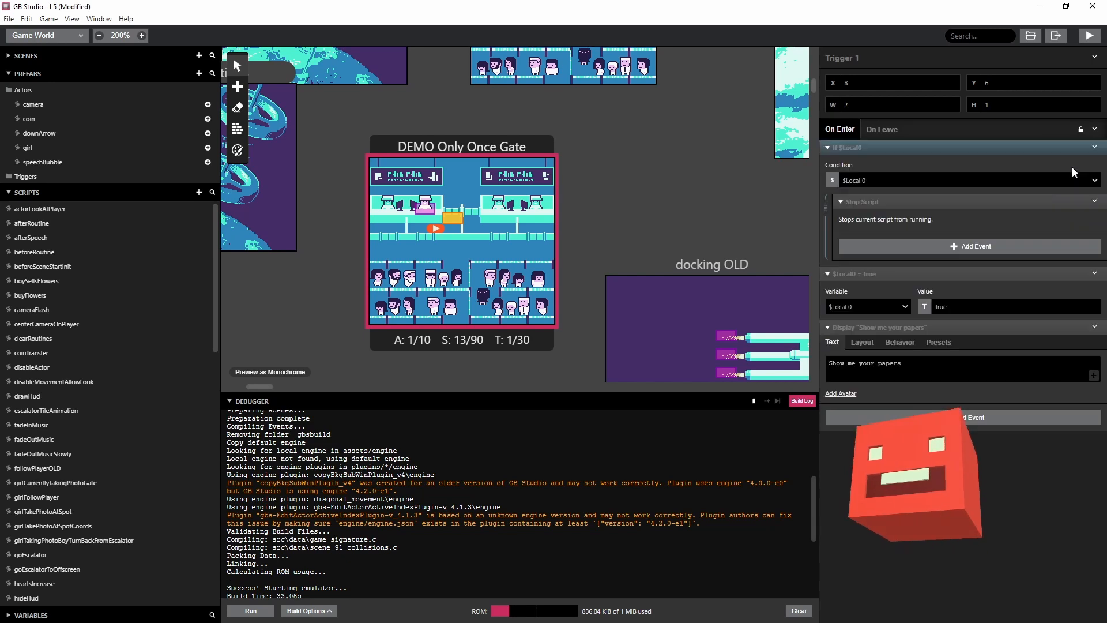
Compare the local variables offered in the If conditions of the gate trigger and customsGuy.
click(871, 181)
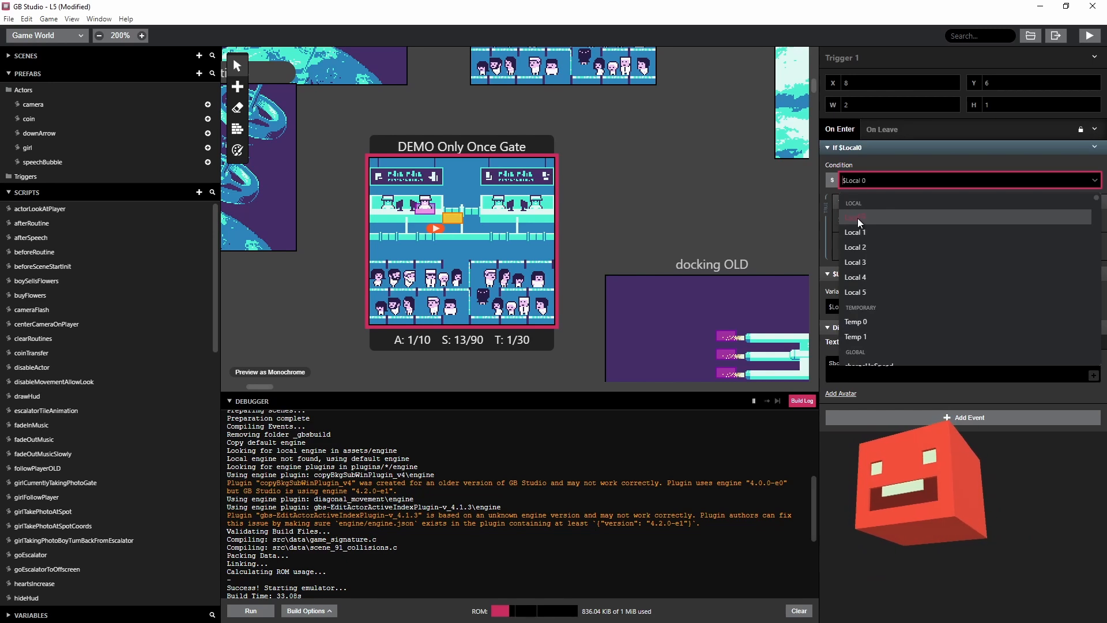
click(429, 212)
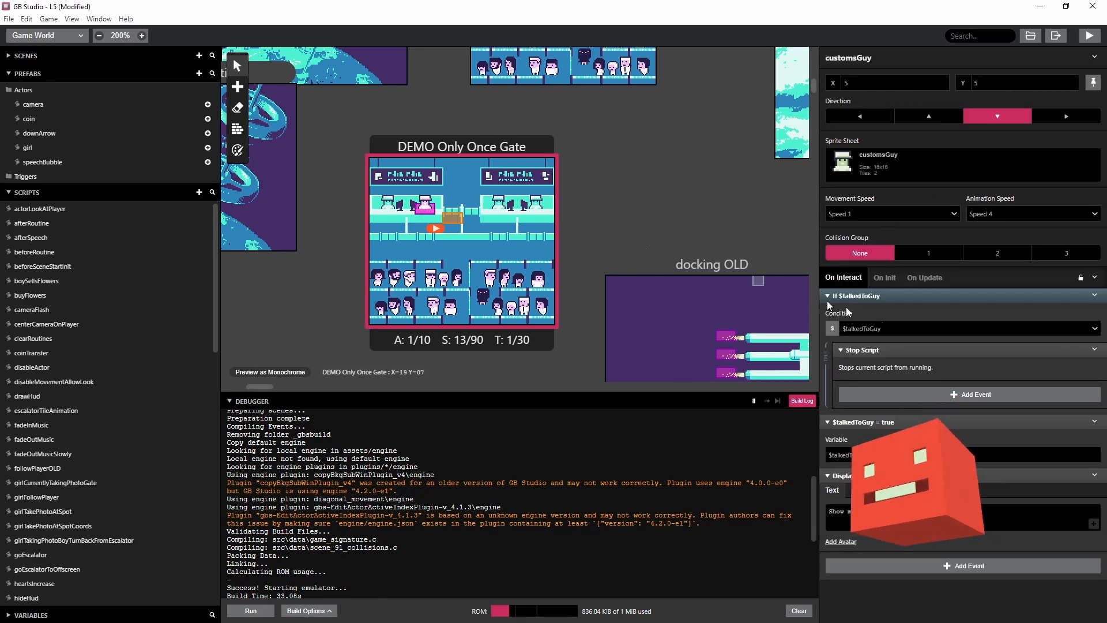
click(879, 332)
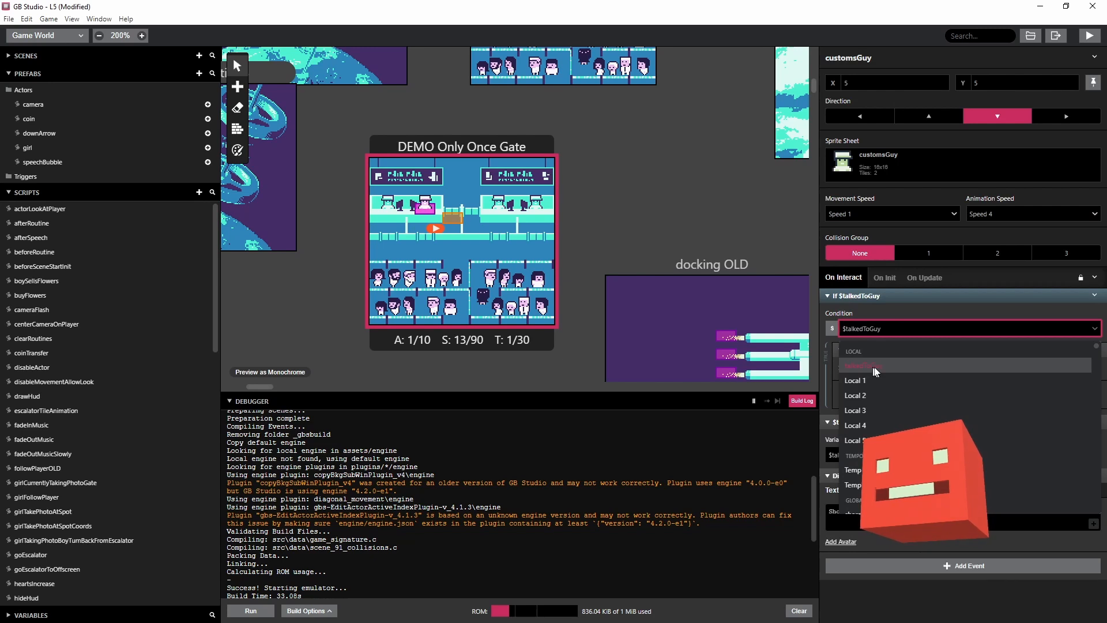
click(455, 210)
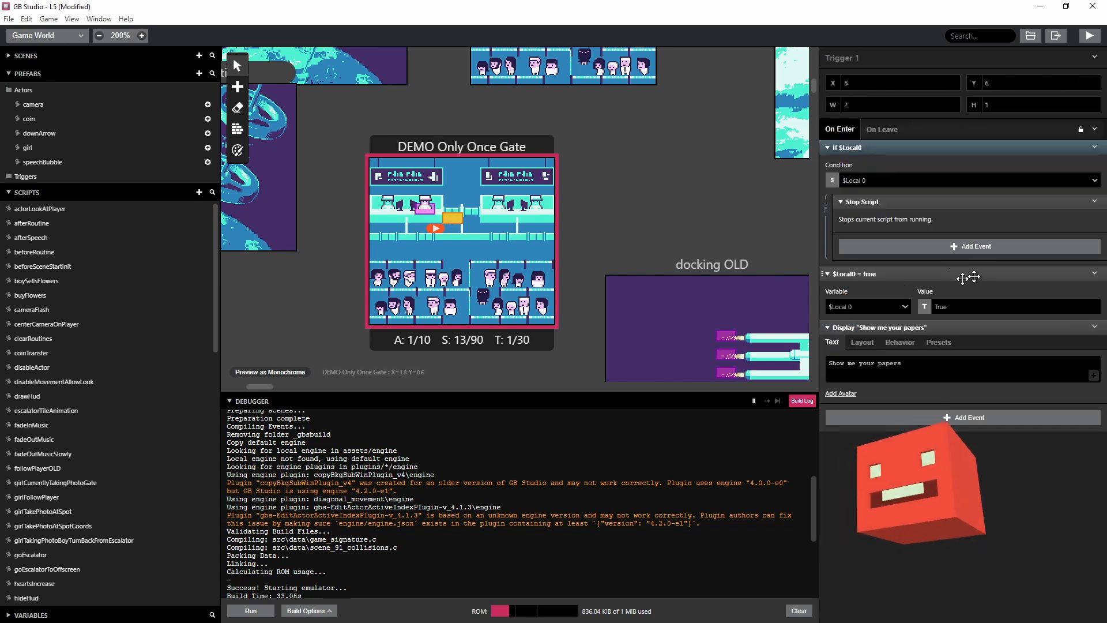
Rename the local variable in the gate trigger's If condition to noCrossGate.
click(1084, 180)
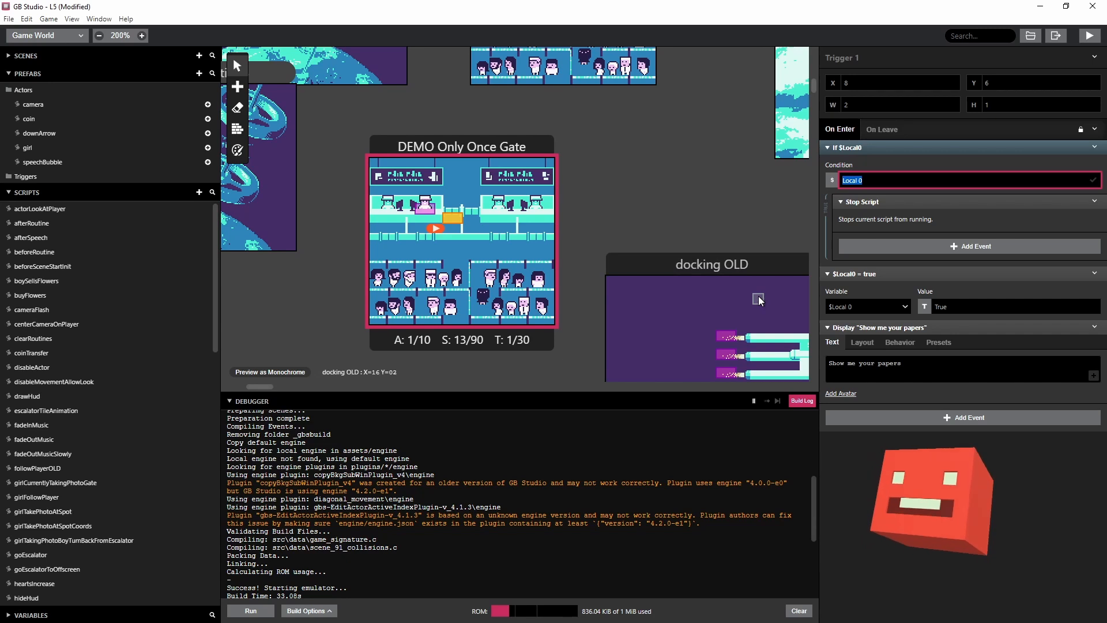
text(no)
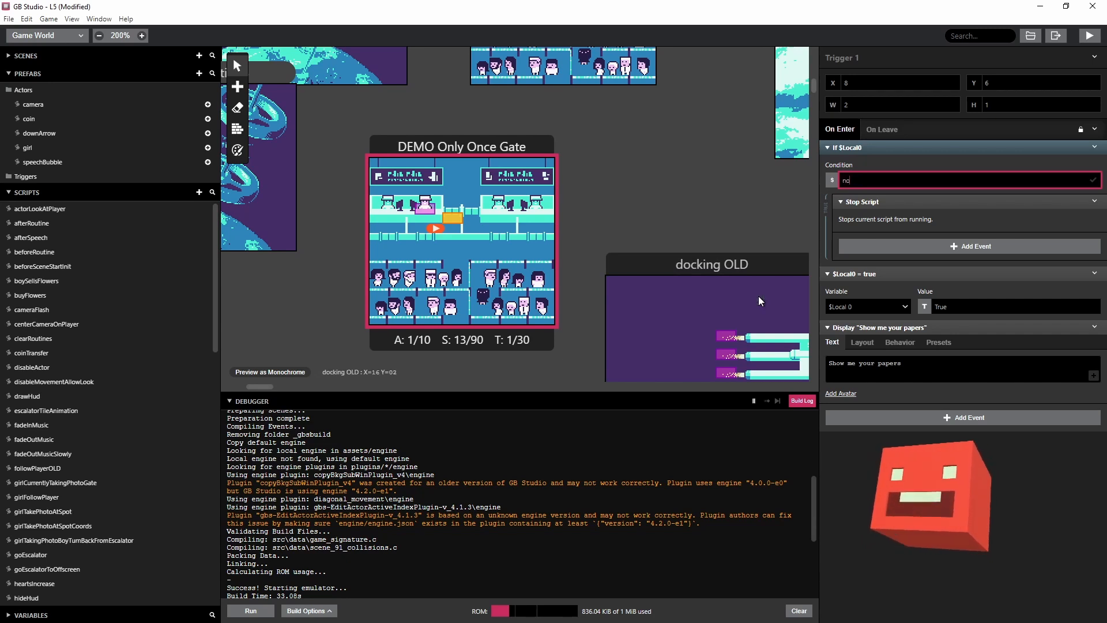
text(Ga)
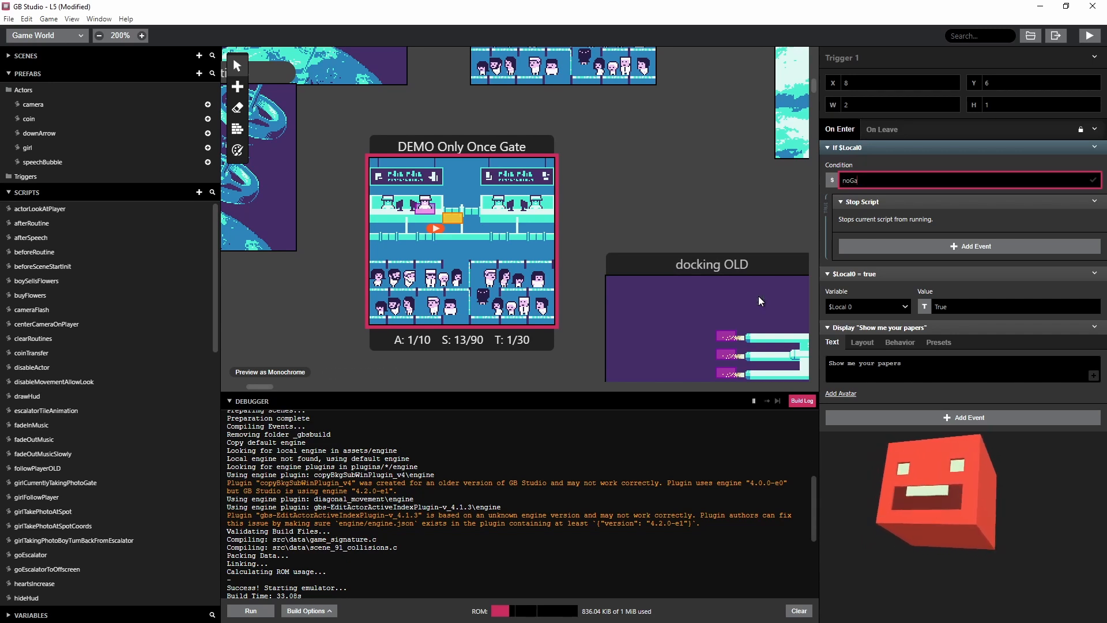
text(CrossGate)
key(Return)
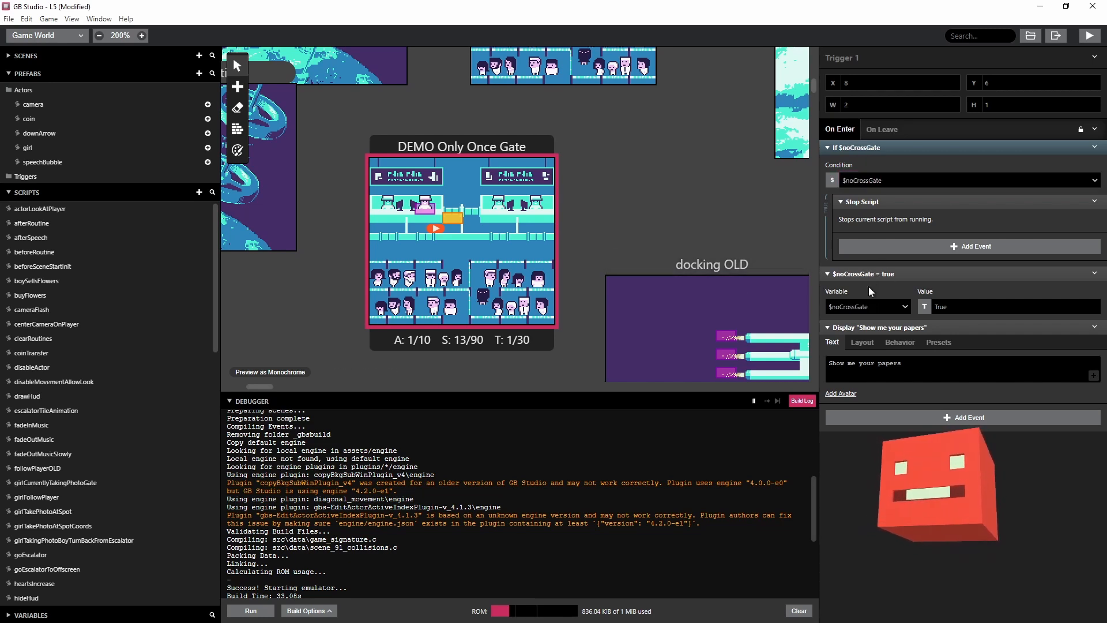
Change the gate trigger's dialogue text to "You can't go through yet!".
click(865, 367)
key(ctrl+a)
text(You)
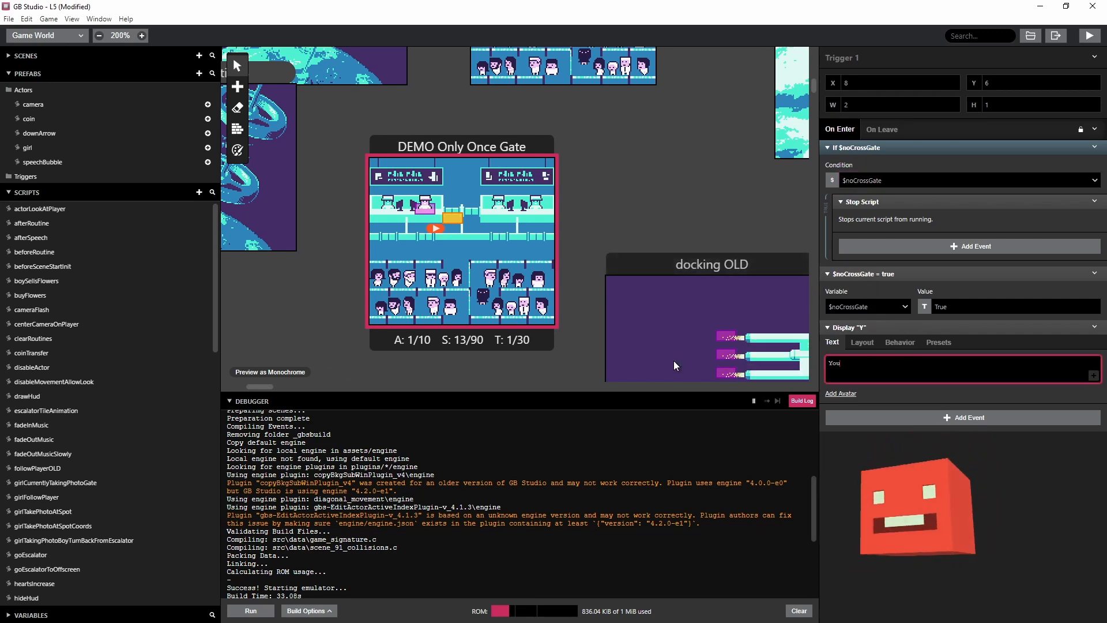
text( can't go through yet!)
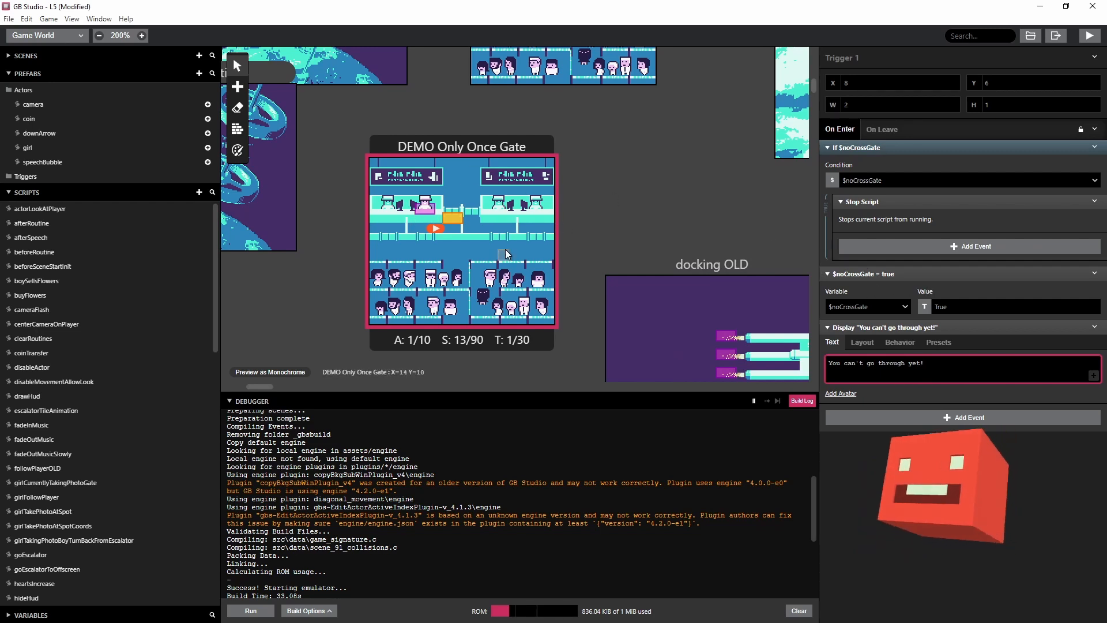
Create a new reusable script and name it onlyOnceGate2.
click(428, 211)
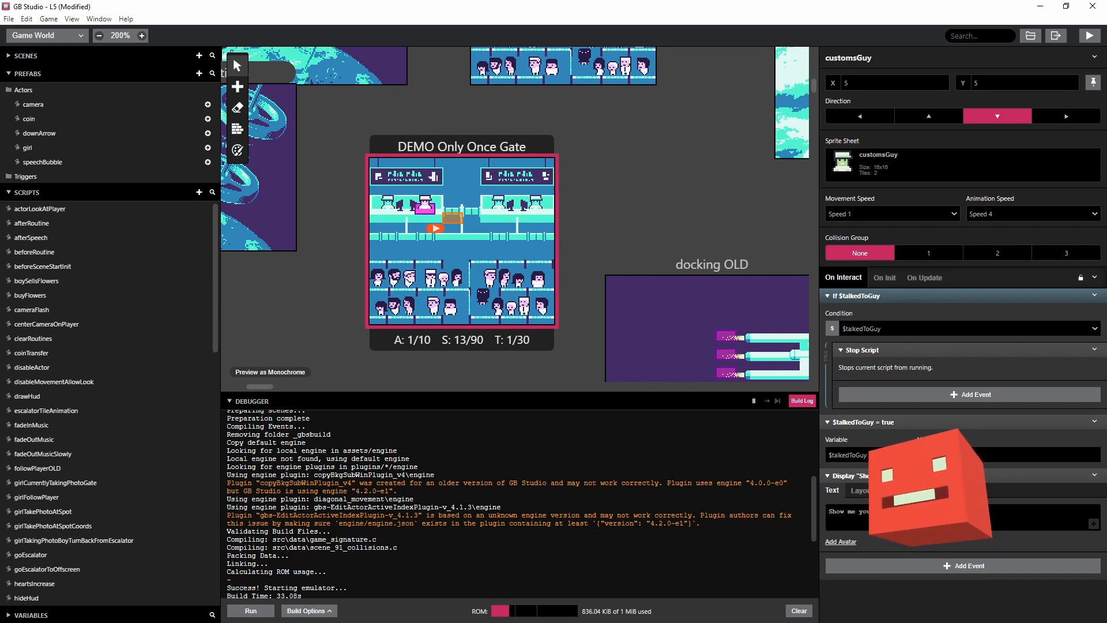
mouse_move(933, 518)
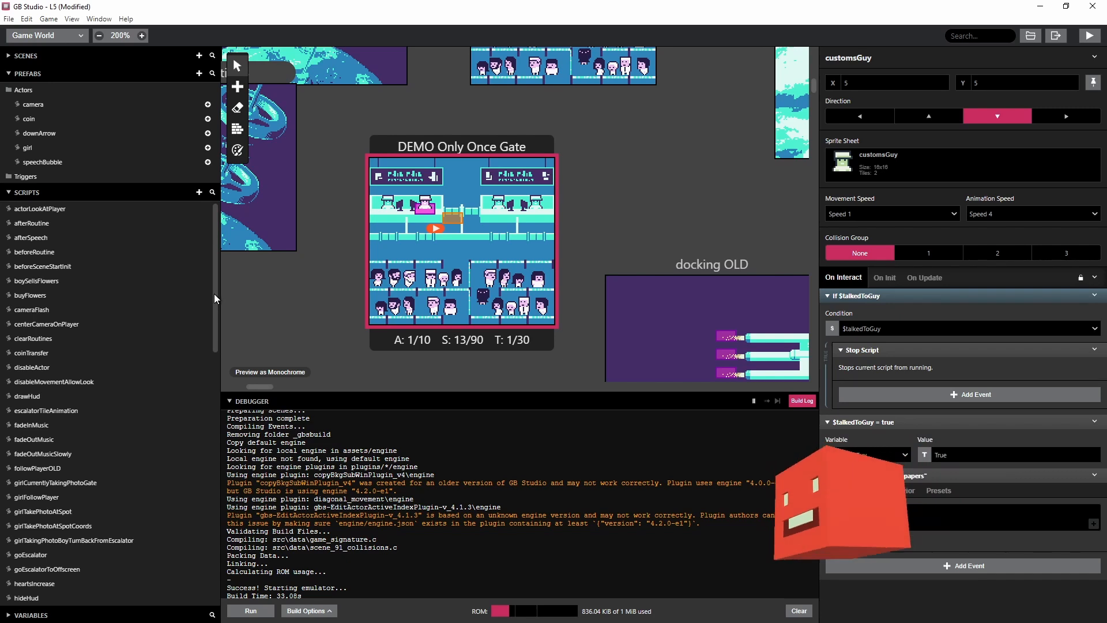
click(198, 192)
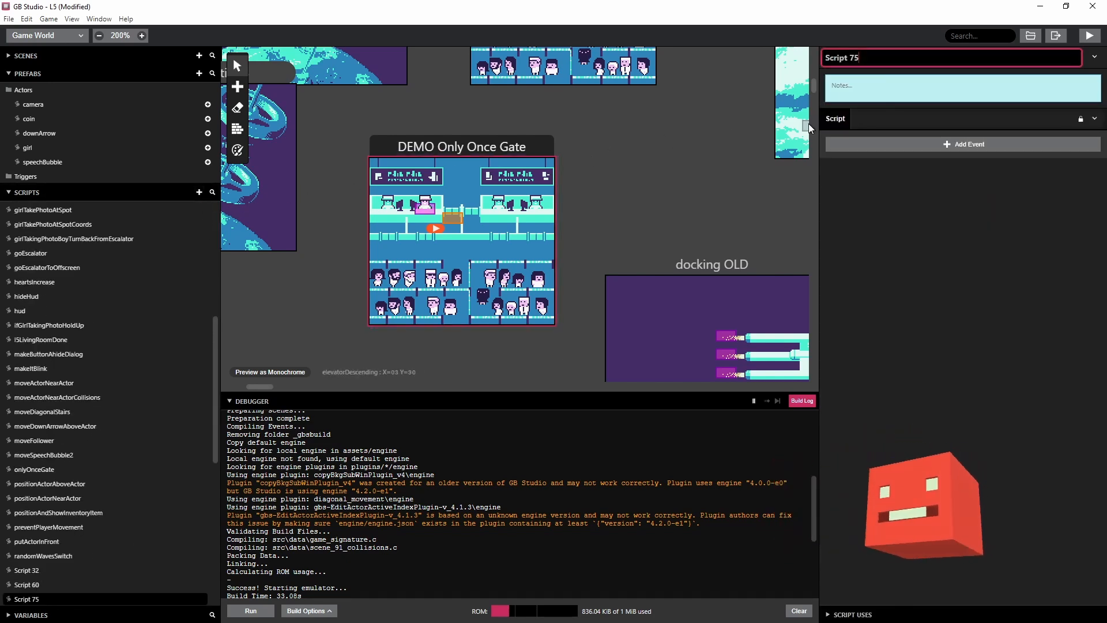
key(ctrl+a)
text(only)
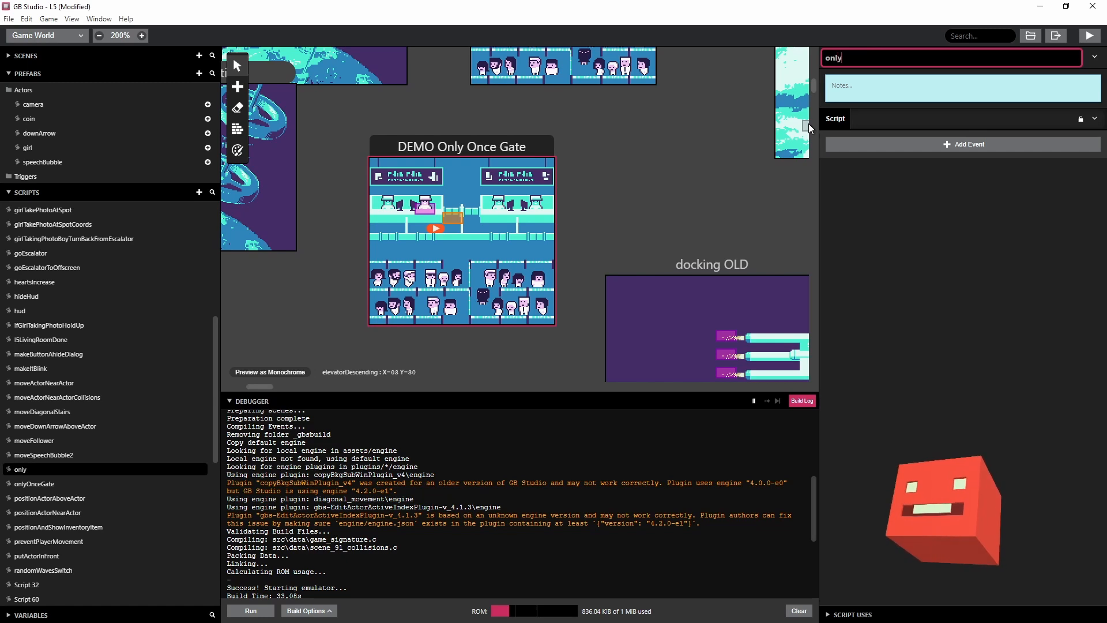
text(OnceGate2)
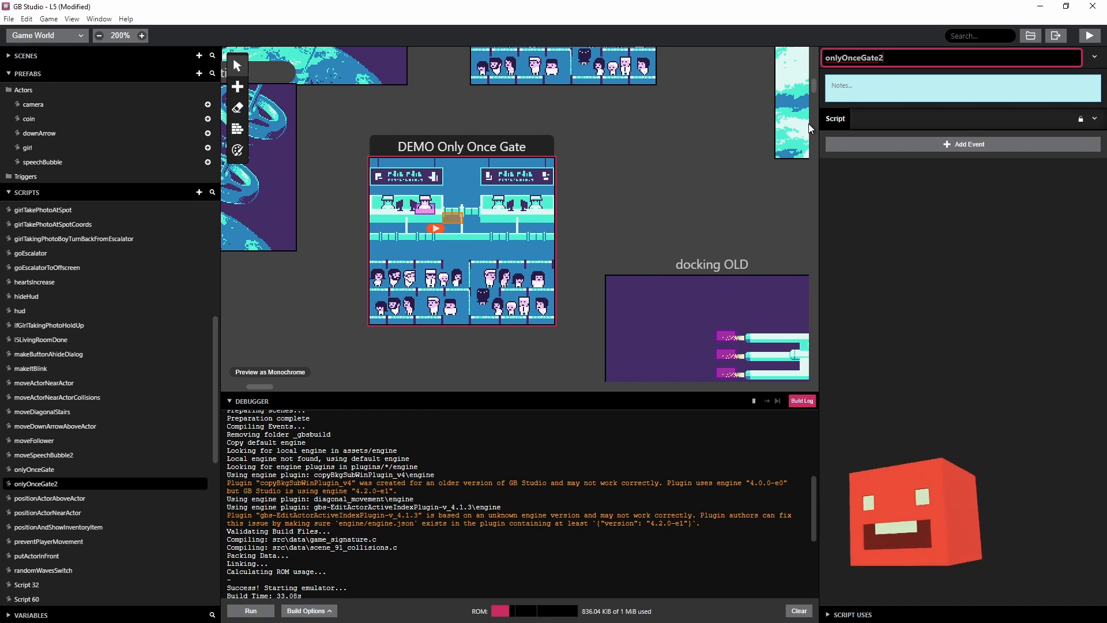
click(900, 203)
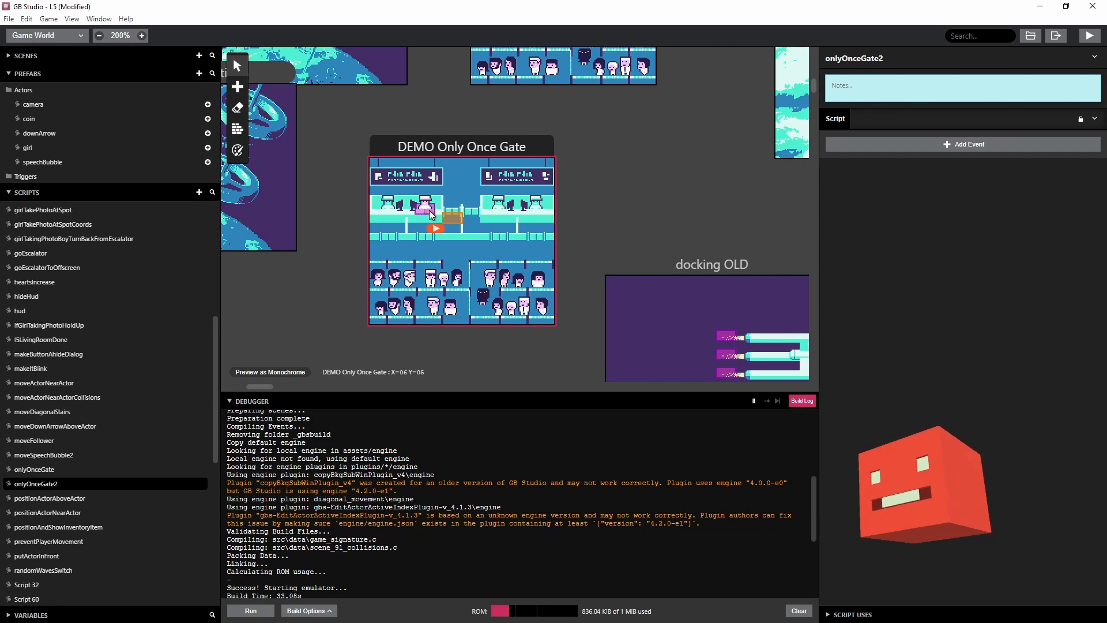
Add an If Variable Is 'True' event containing Stop Script to onlyOnceGate2, and rename its variable parameter to alreadyDone.
click(934, 149)
text(if var)
click(694, 186)
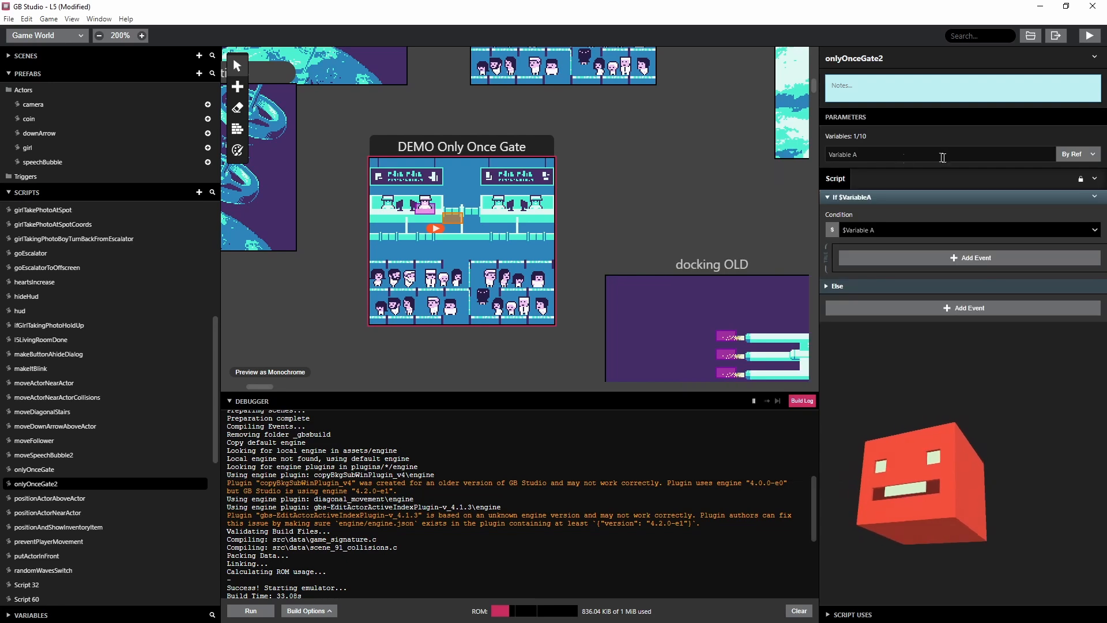
click(943, 157)
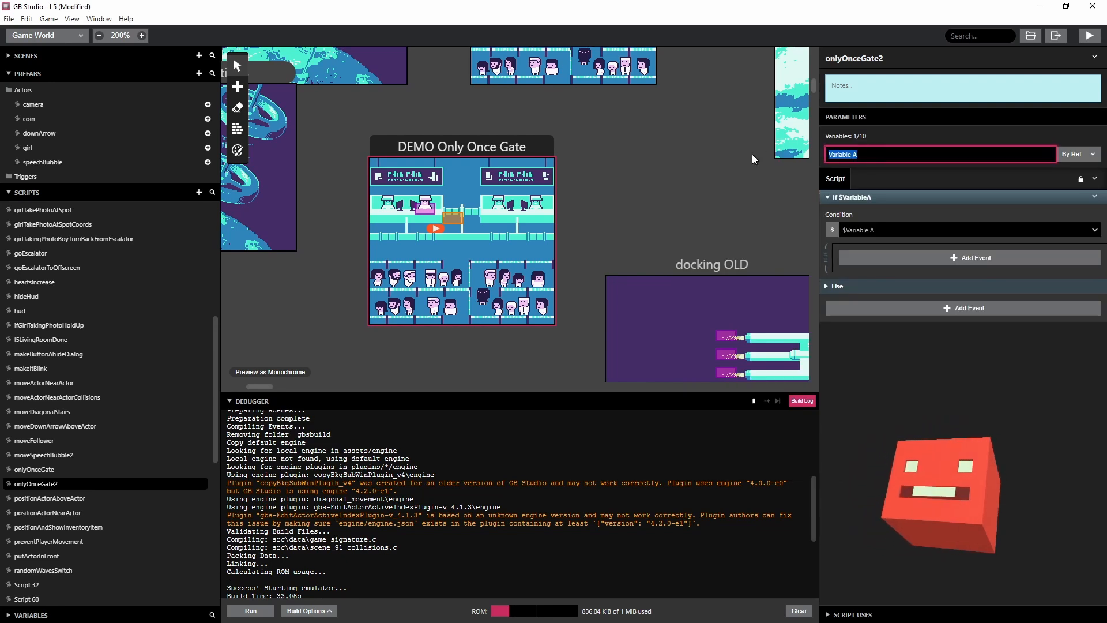
text(a)
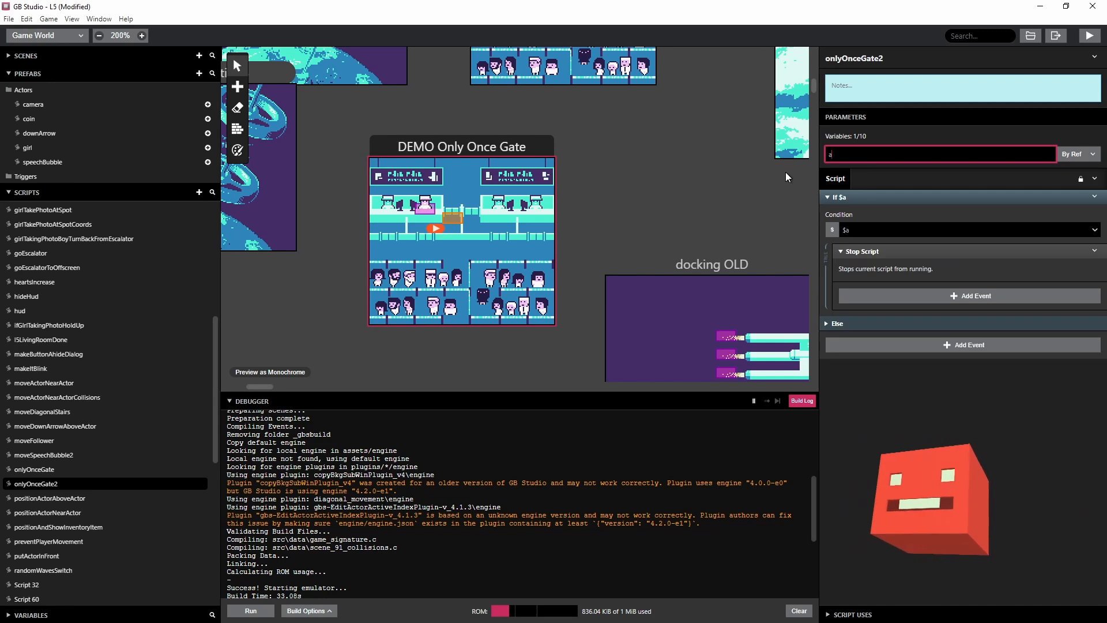
text(lreadyDone)
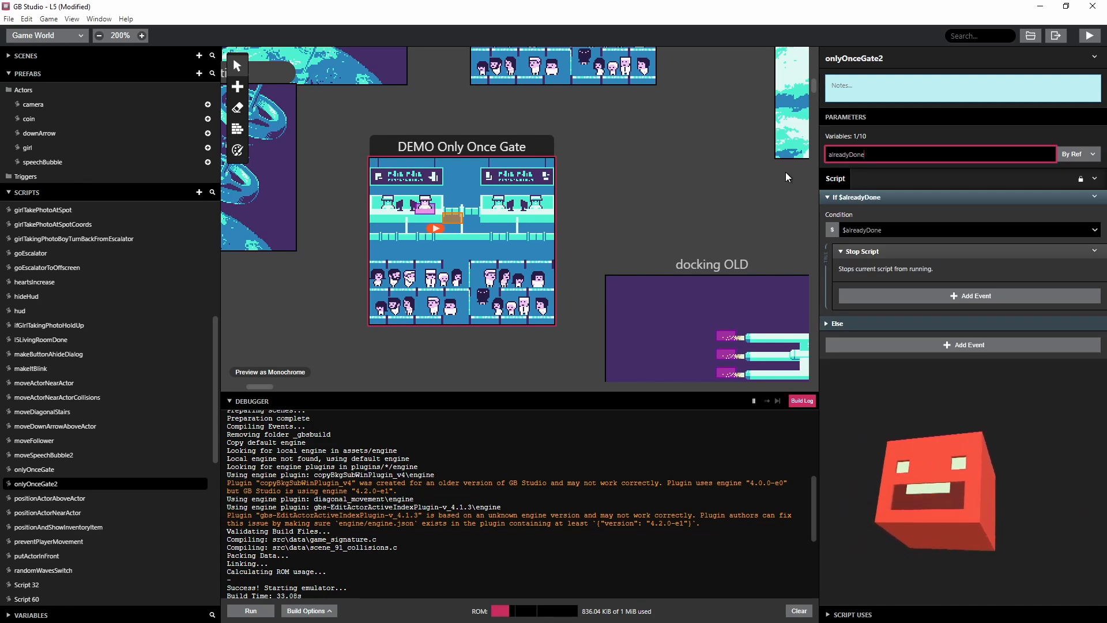
click(922, 174)
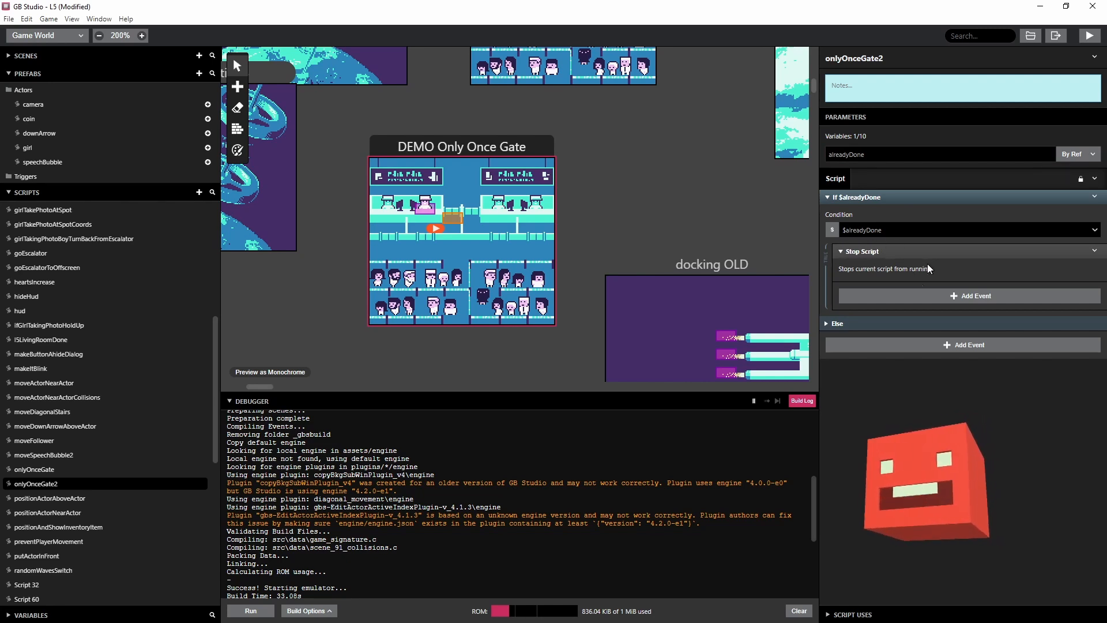
Disable the Else of the $alreadyDone condition and add an event below the If block that sets $alreadyDone to true.
click(1095, 197)
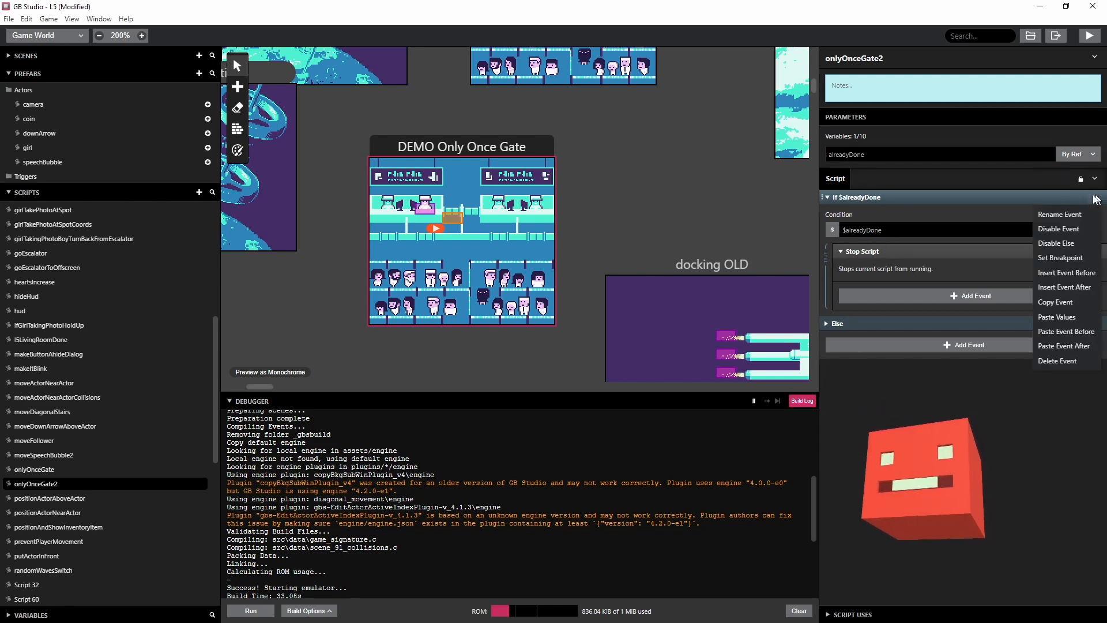
click(1067, 244)
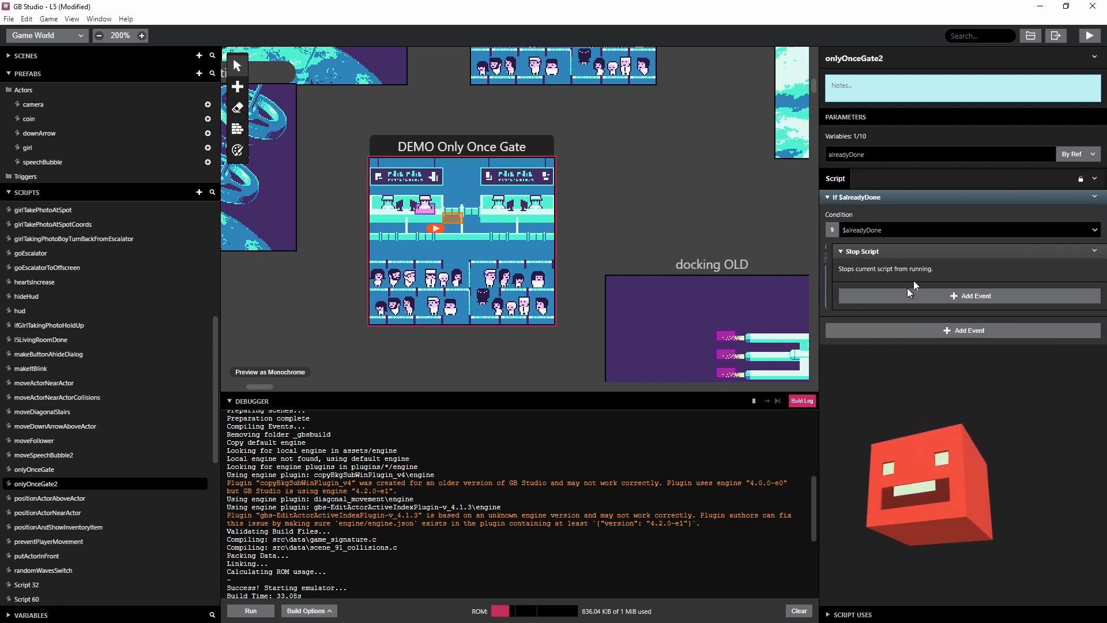
click(922, 333)
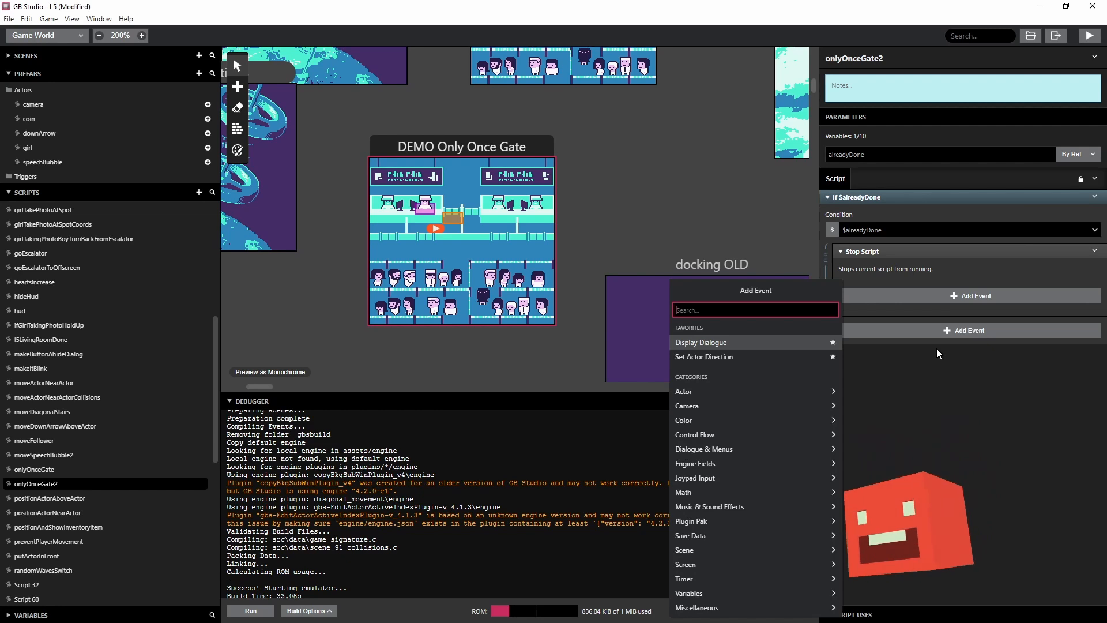
text(true)
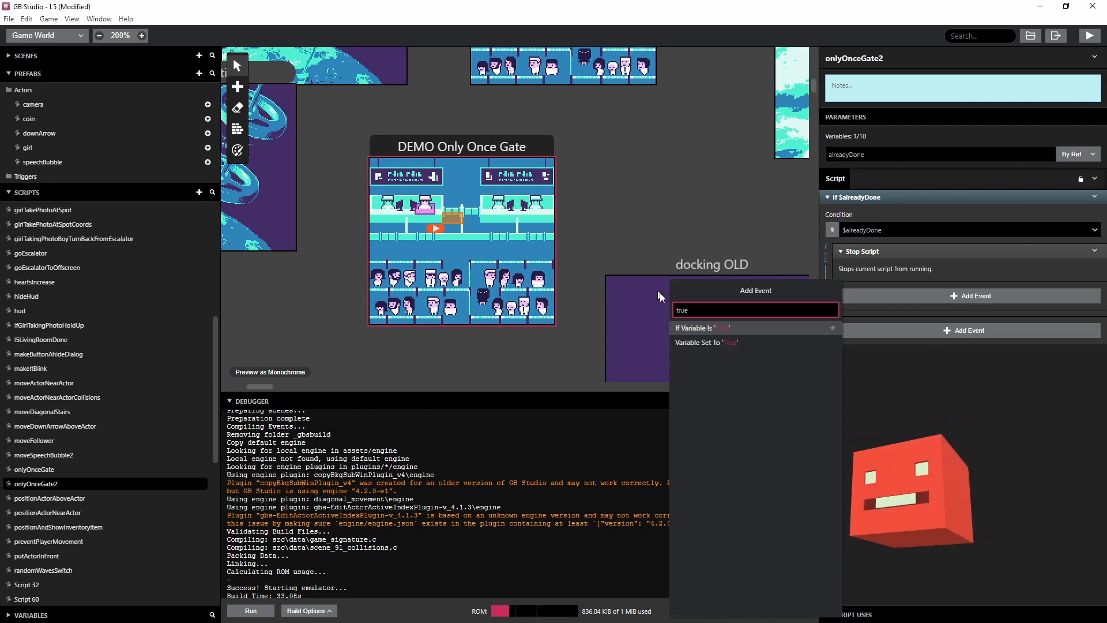
click(694, 341)
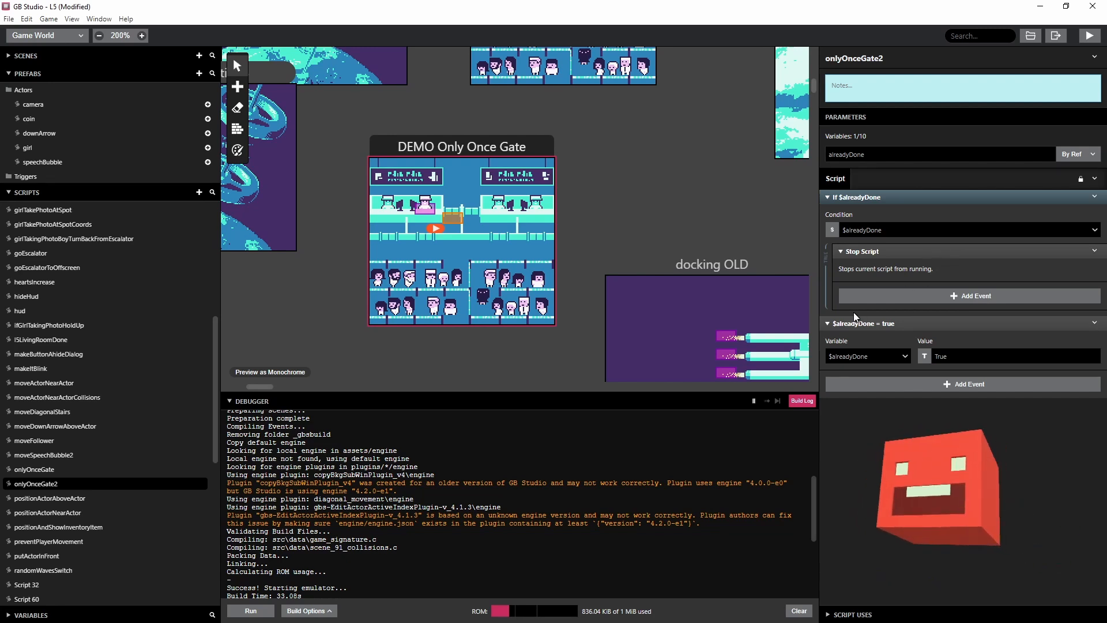
Add a Call Script event to customsGuy's On Interact script, calling onlyOnceGate2 with talkedToGuy as its alreadyDone variable.
click(424, 210)
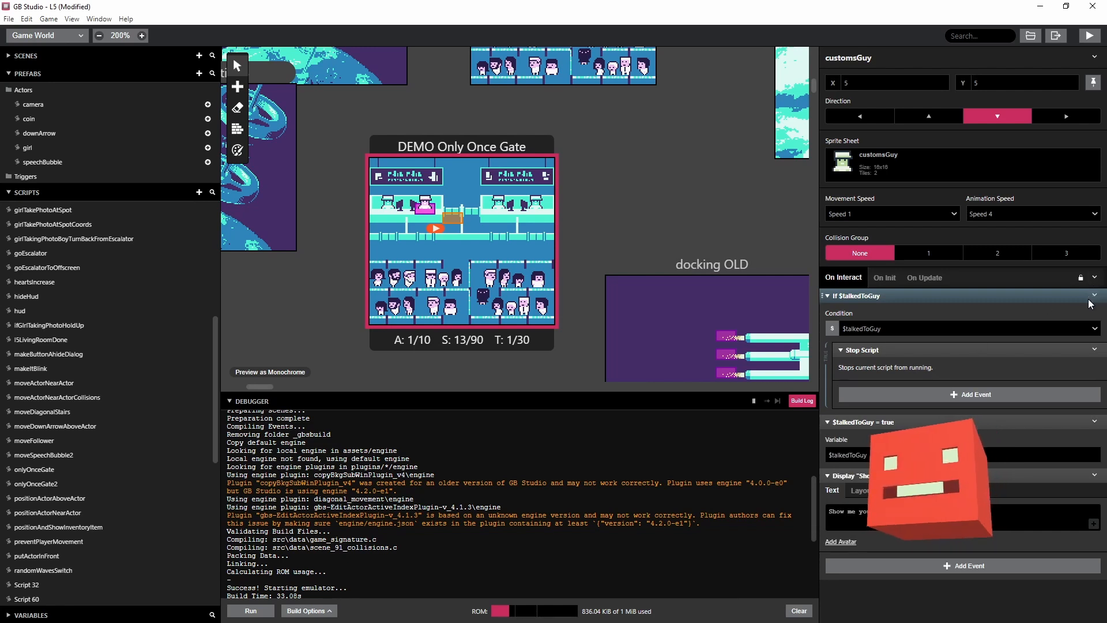
click(957, 565)
text(call s)
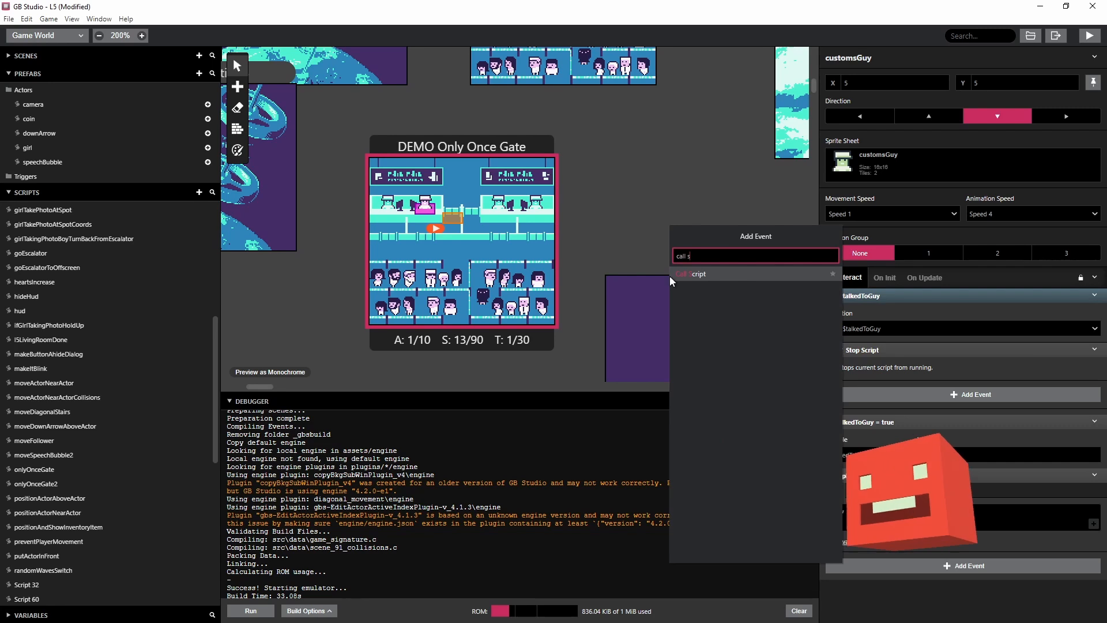
key(Return)
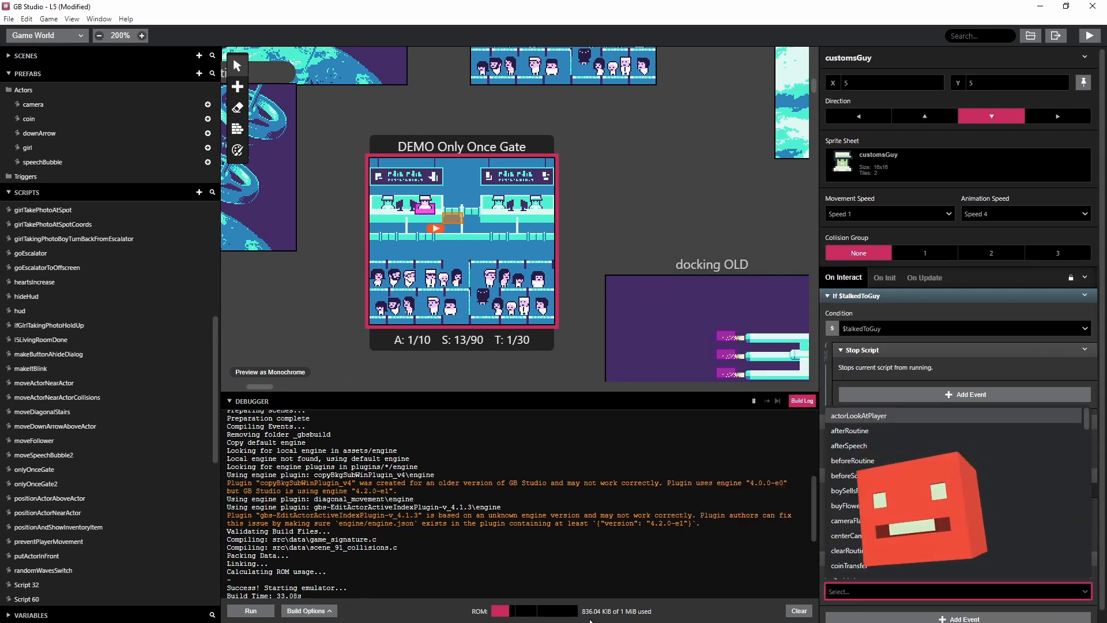
text(only)
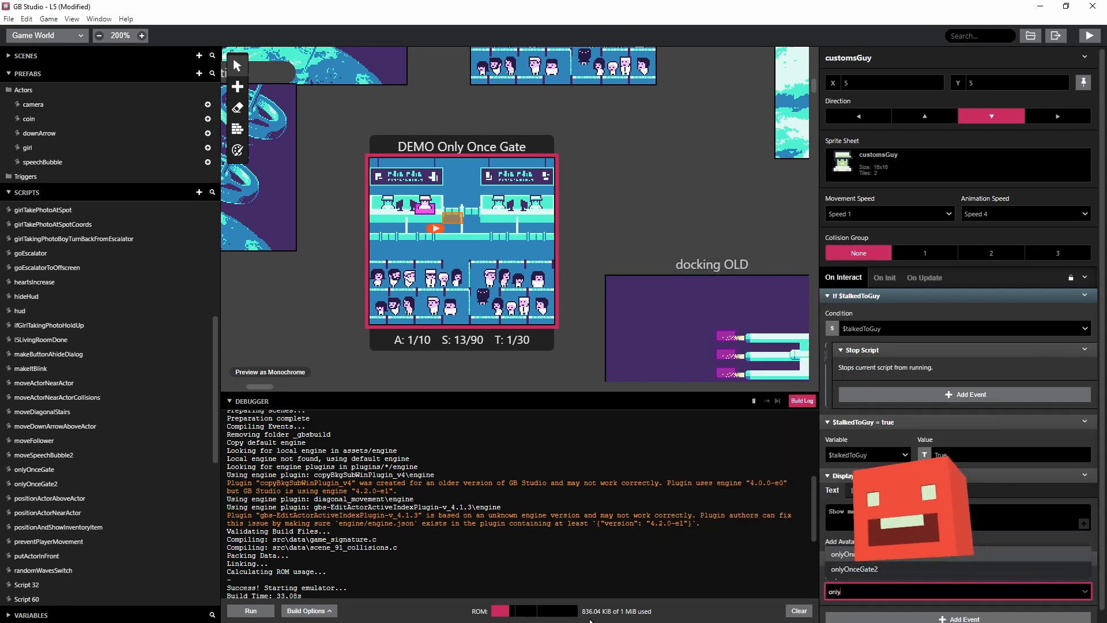
click(889, 572)
scroll(1104, 424, down, 1)
drag(1103, 424, 1102, 438)
click(863, 585)
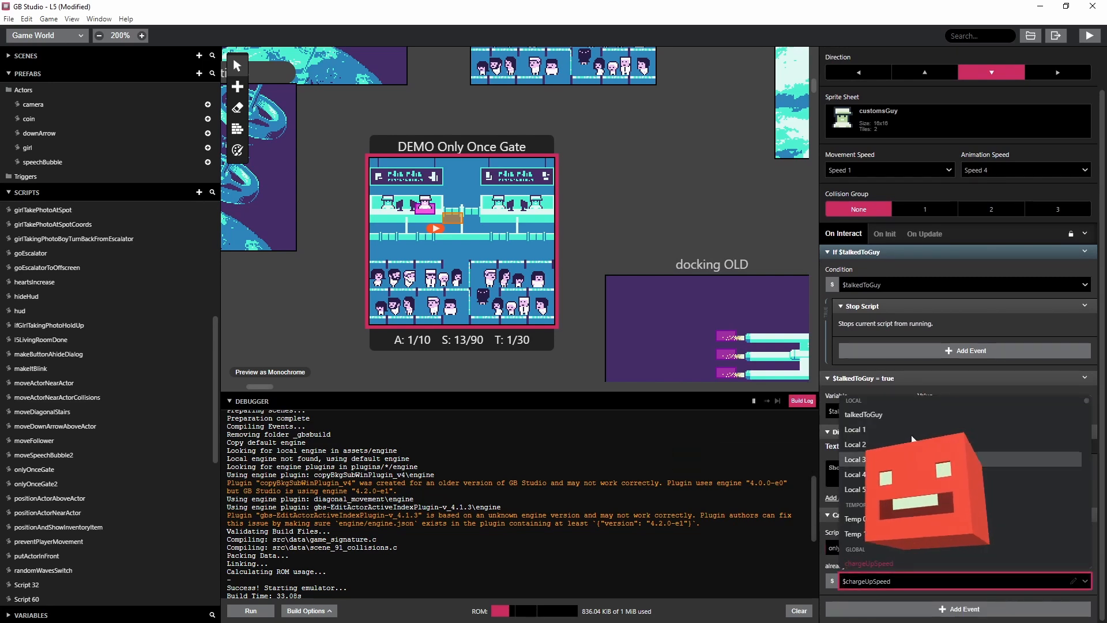
click(864, 415)
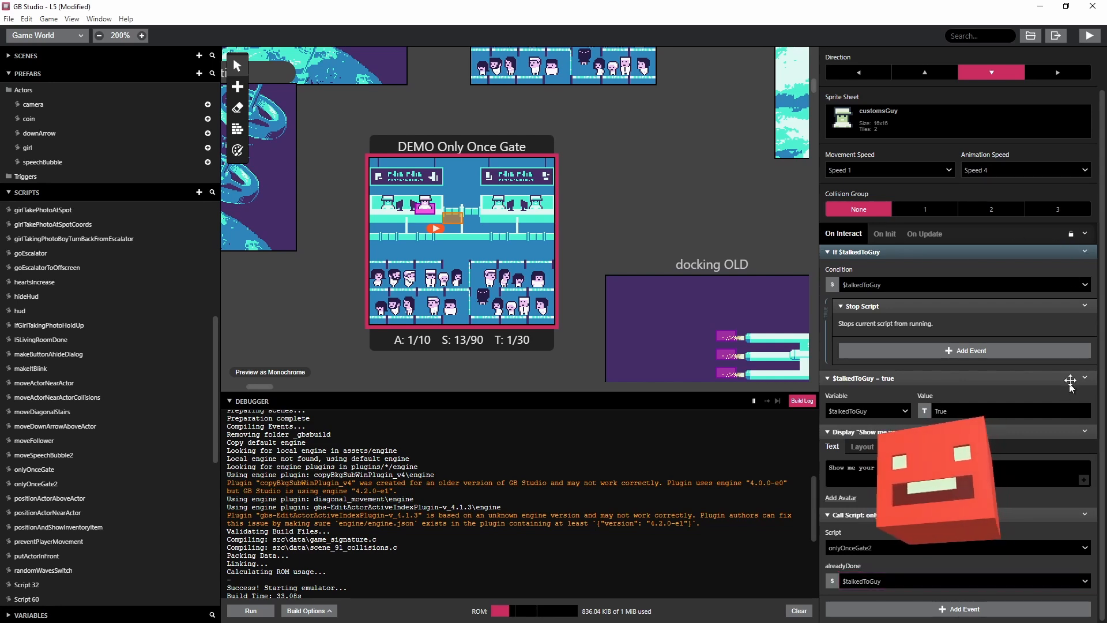
Delete customsGuy's own If block and $talkedToGuy = true event, and move the "Show me your papers" dialogue below the Call Script event.
click(1086, 252)
click(1055, 416)
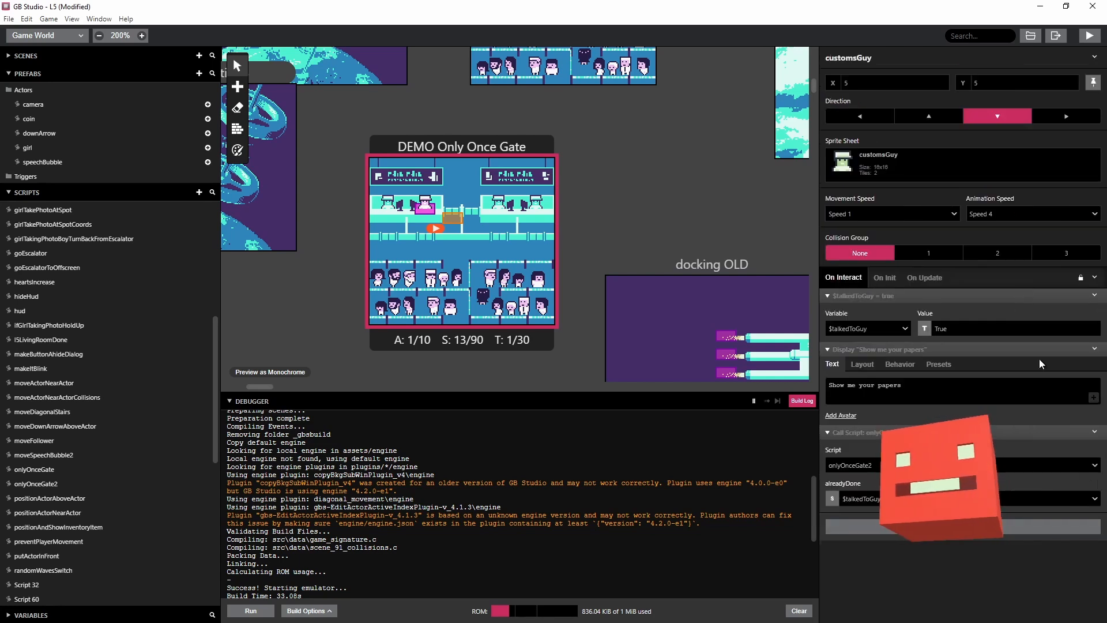
click(1095, 296)
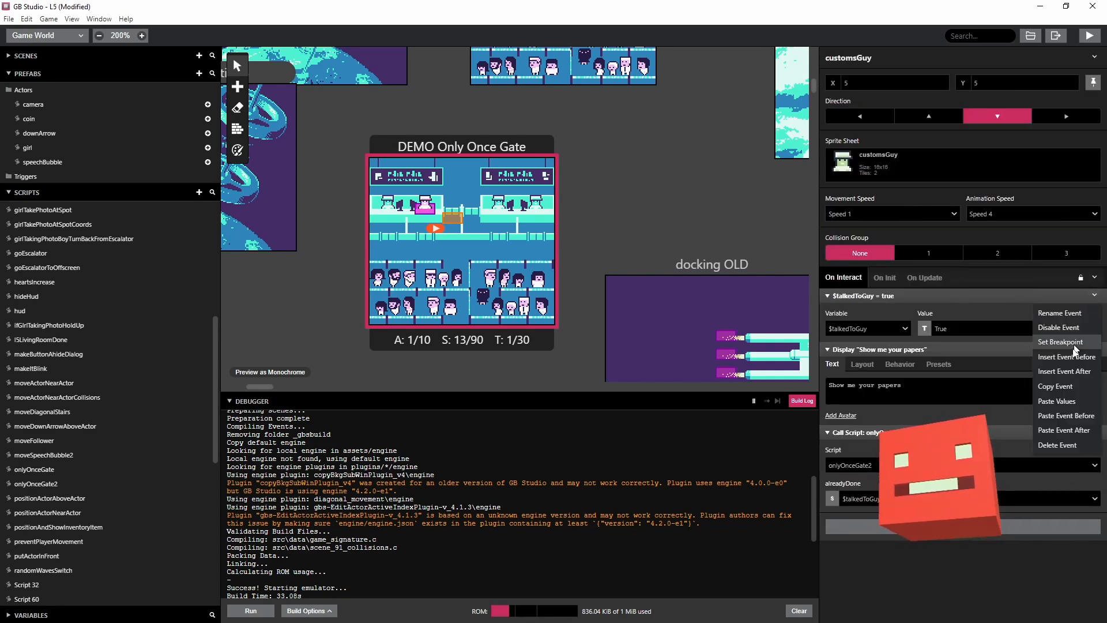
click(1067, 446)
drag(988, 303, 981, 415)
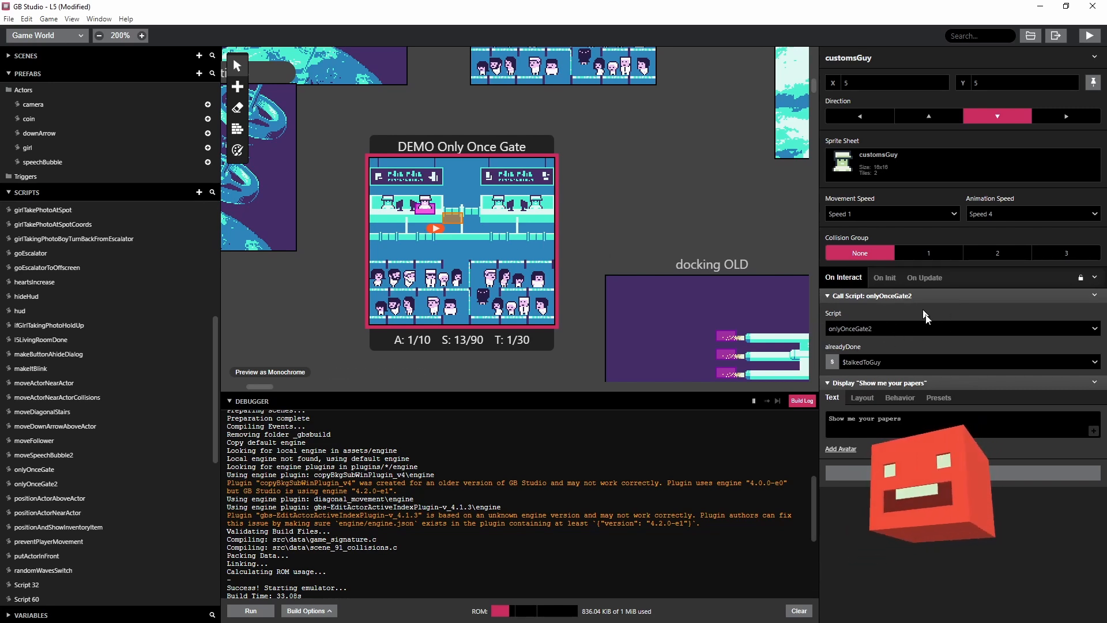
Delete the If $noCrossGate block and the $noCrossGate = true event from the gate trigger's On Enter script.
click(891, 436)
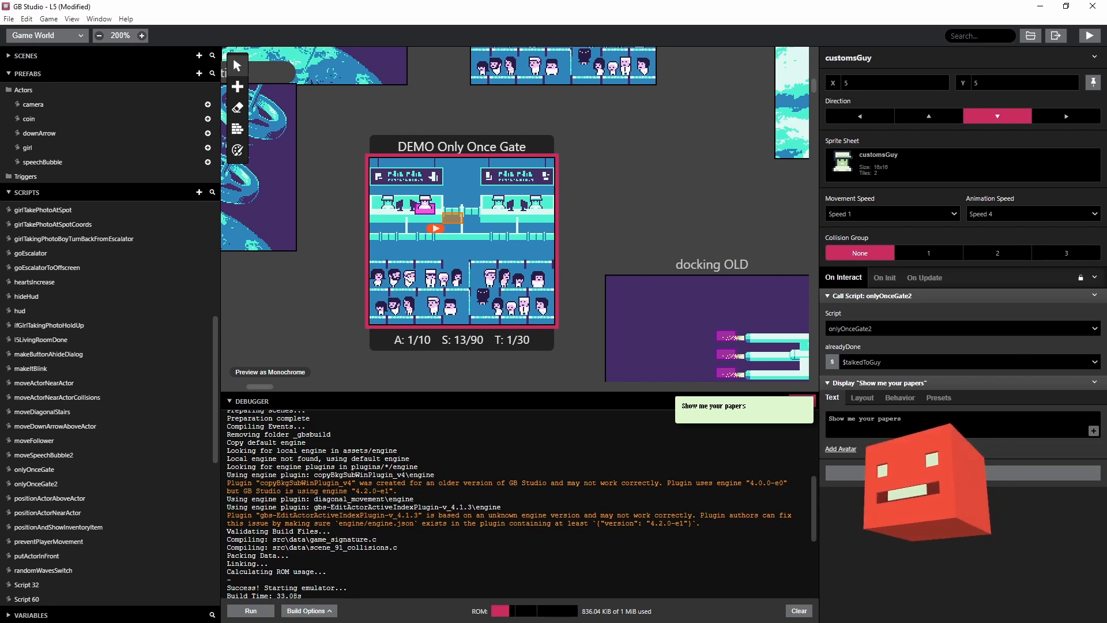
click(453, 219)
click(1095, 147)
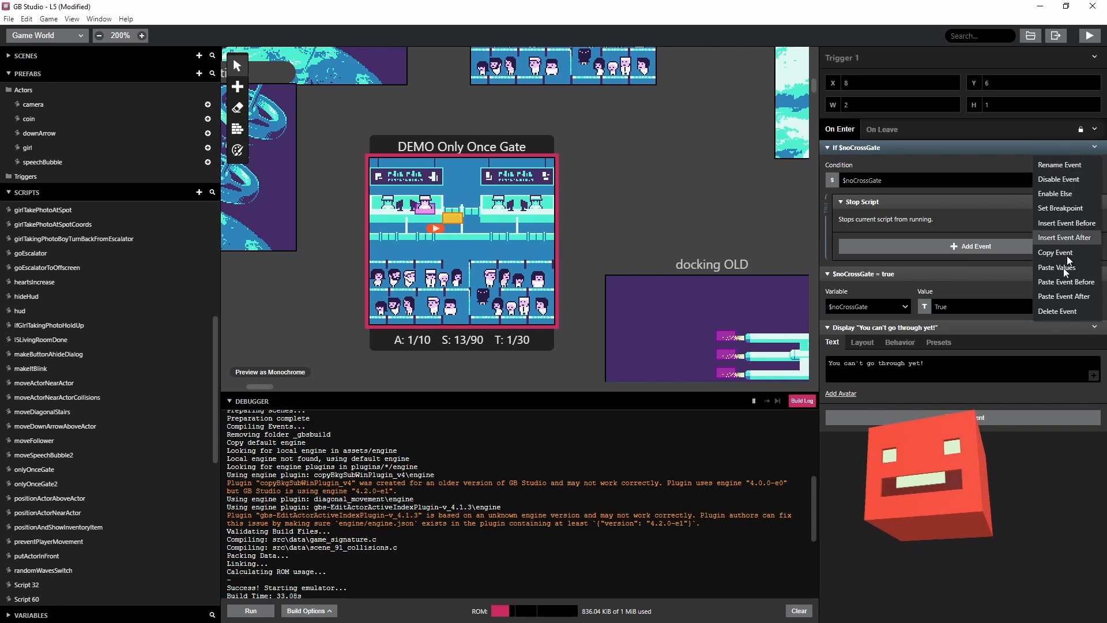
click(1058, 312)
click(1095, 147)
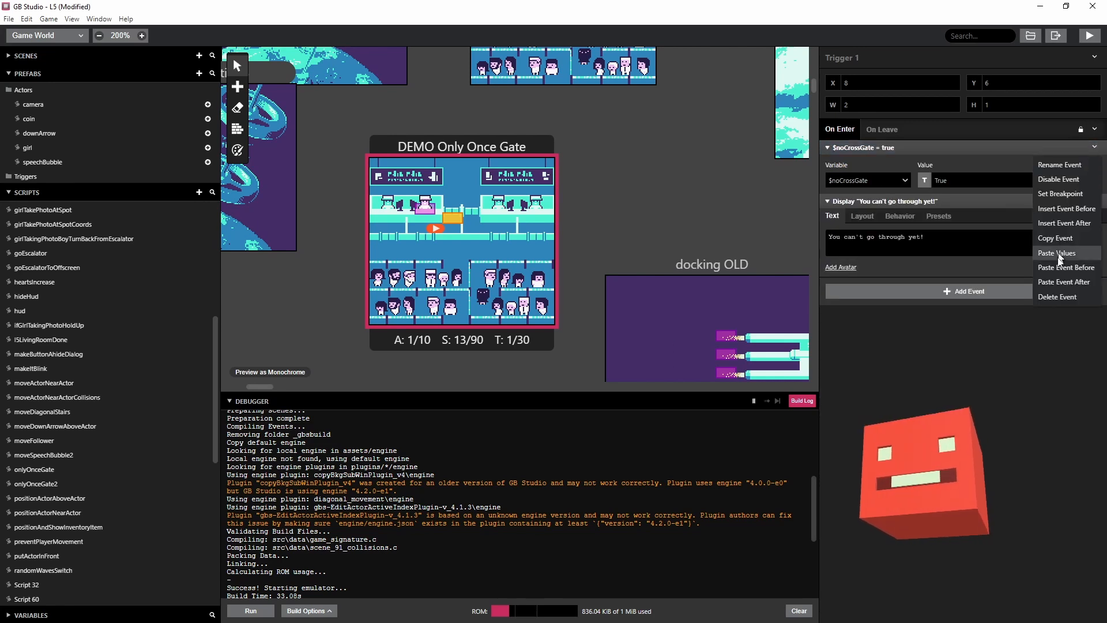
click(1051, 297)
Add a Call Script event to the gate trigger's On Enter script that calls onlyOnceGate2.
click(960, 238)
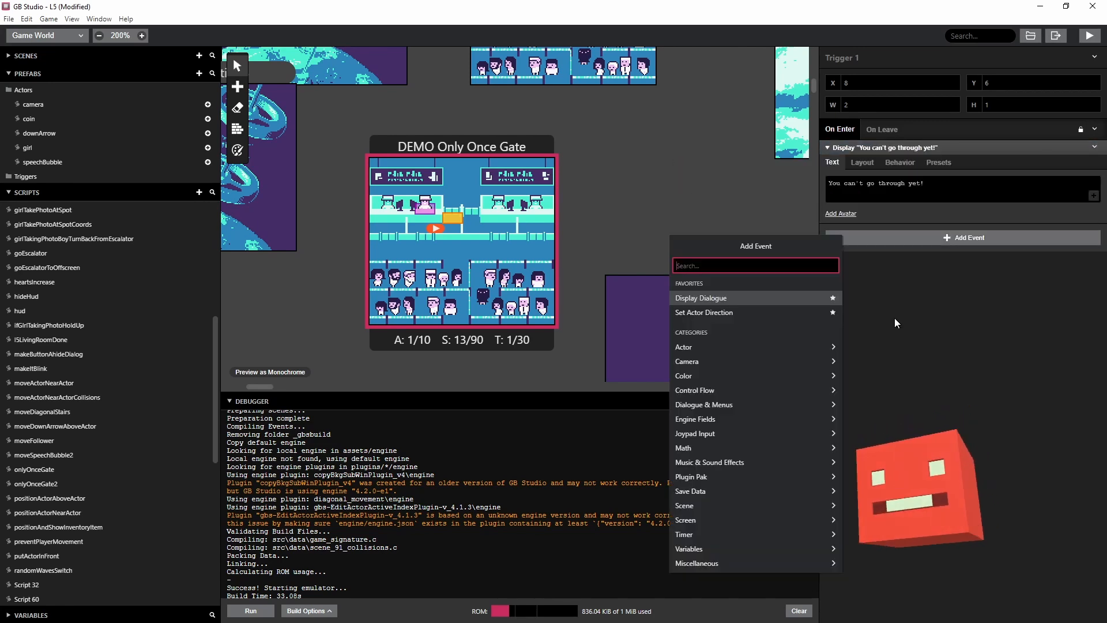
text(call sc)
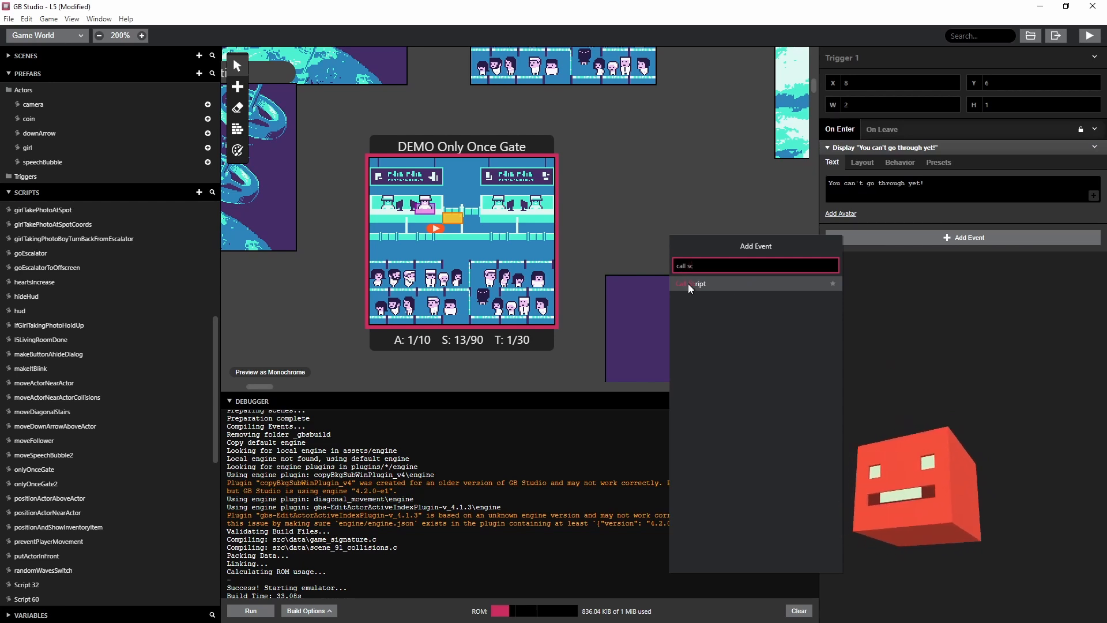
click(688, 283)
click(863, 264)
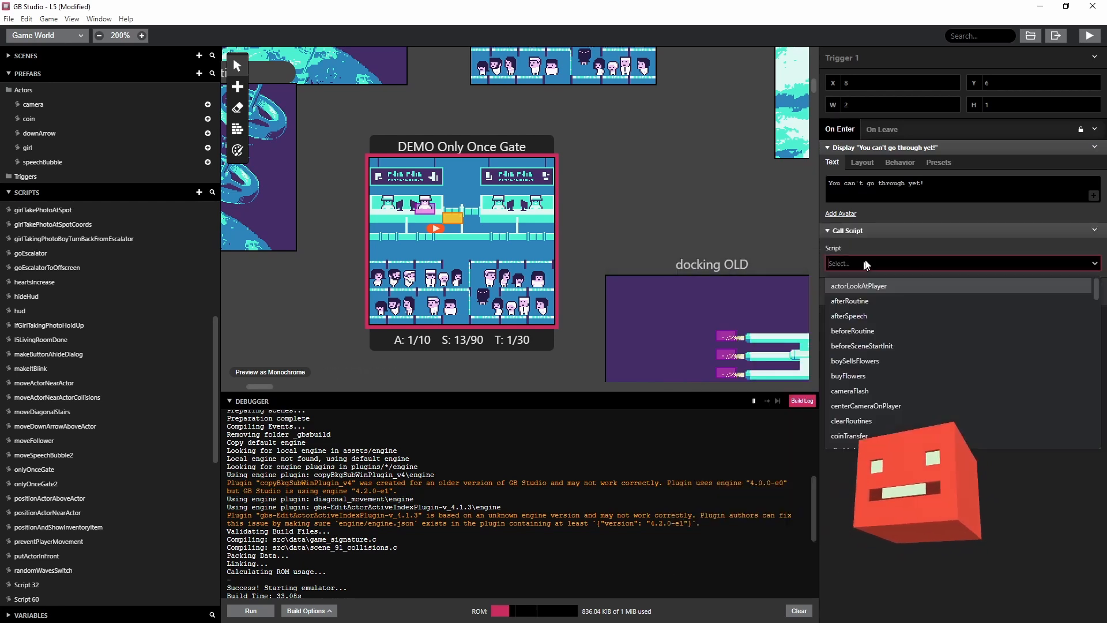
text(only)
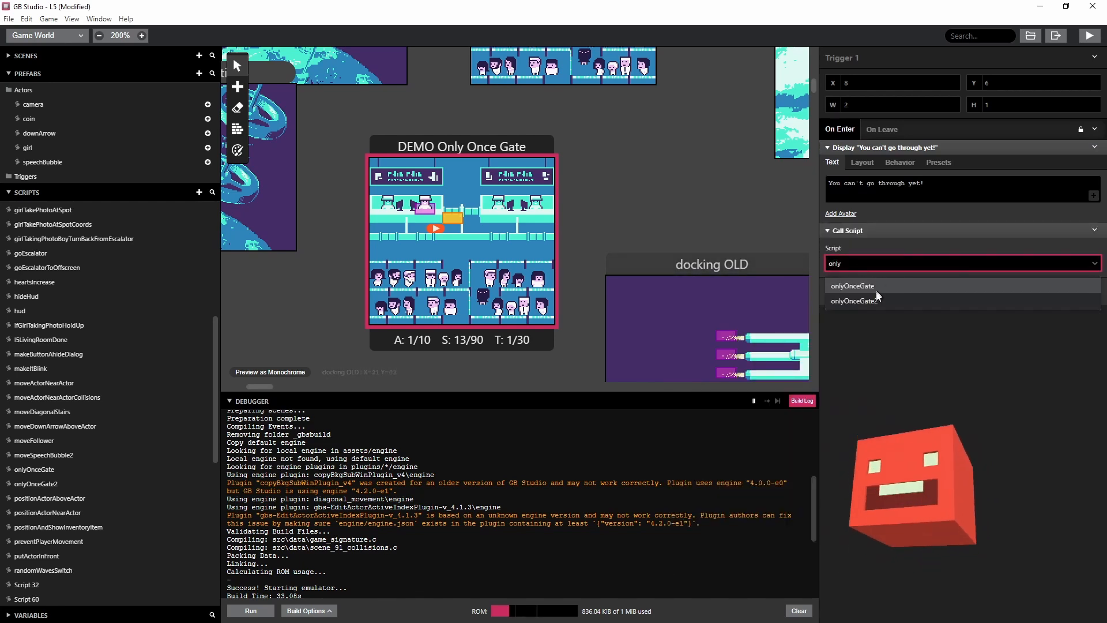
click(877, 291)
Move the onlyOnceGate2 call above the "You can't go through yet!" dialogue and set its alreadyDone variable to noCrossGate.
drag(884, 231, 910, 153)
click(873, 213)
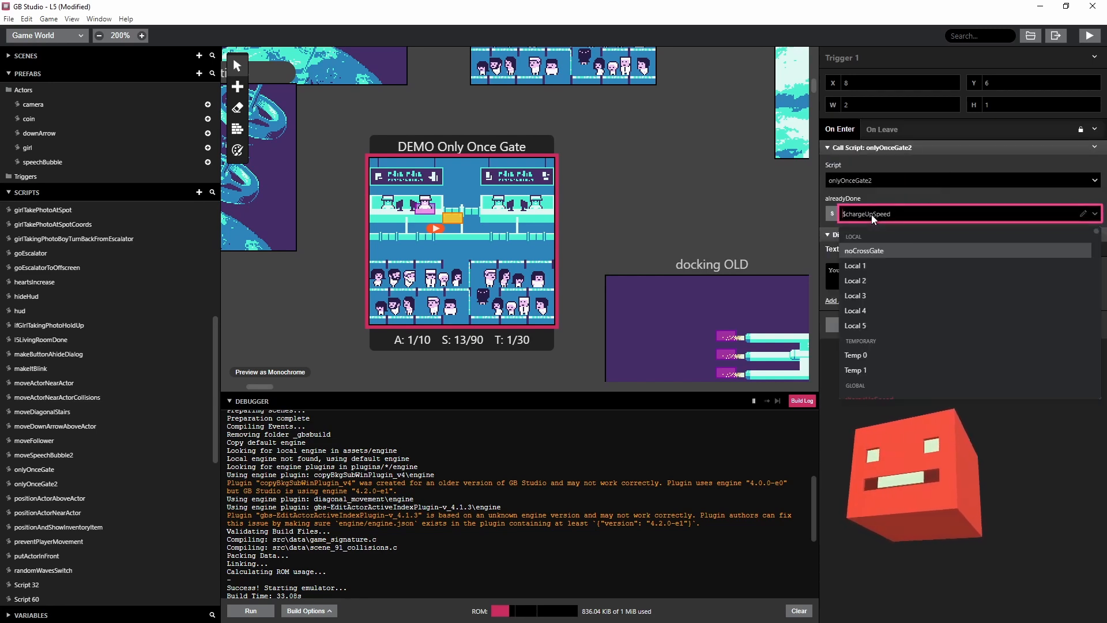
click(859, 251)
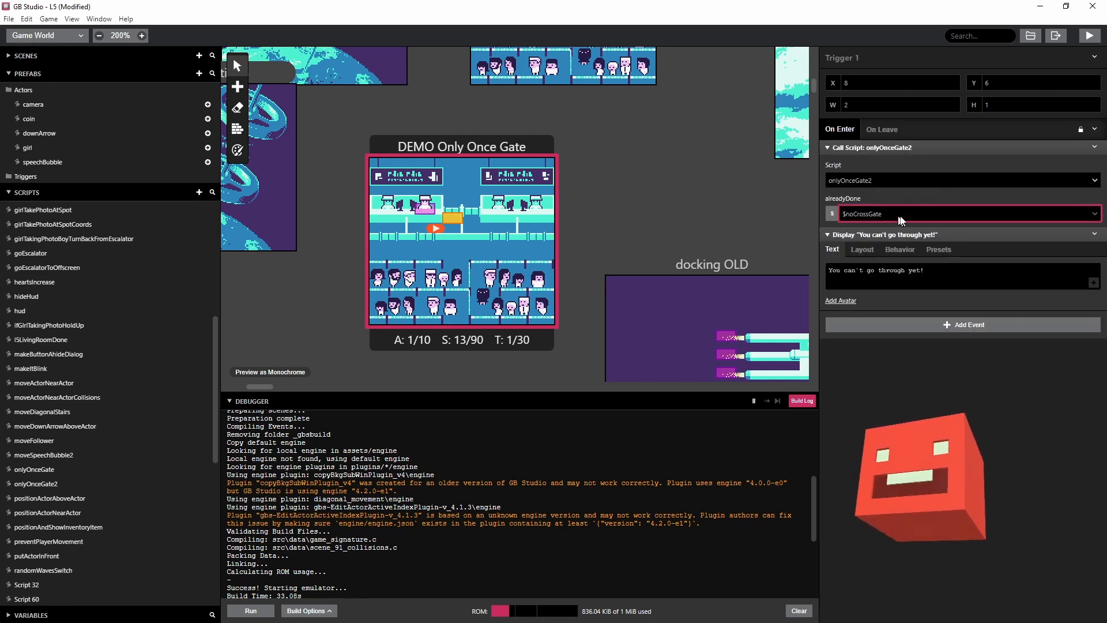
Build and run the game, and open the onlyOnceGate2 script for editing.
click(1093, 35)
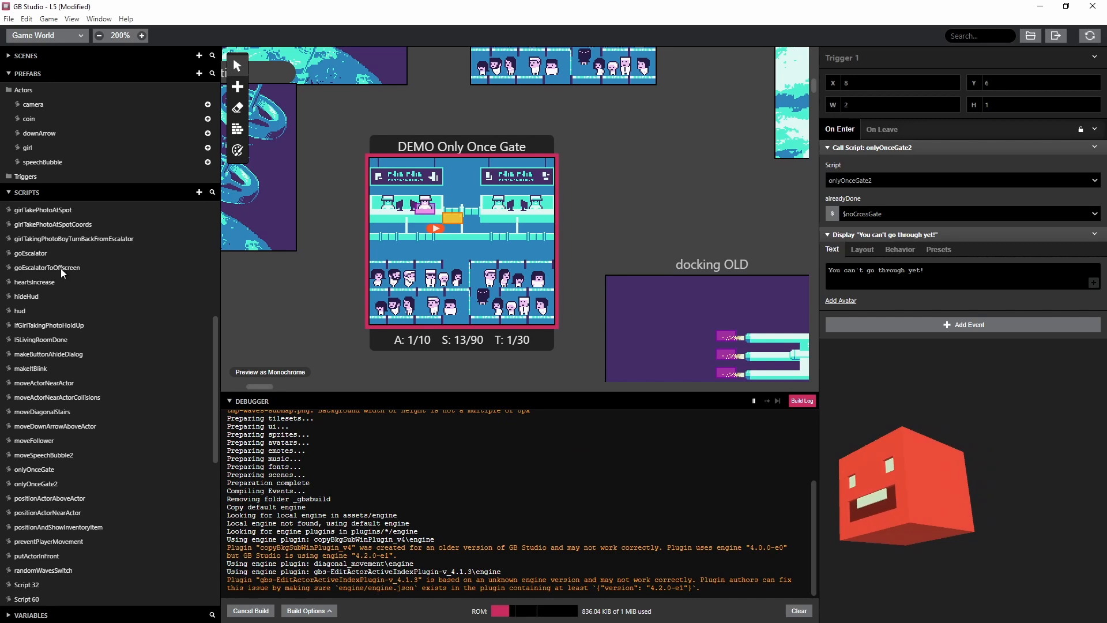
scroll(45, 354, down, 2)
click(40, 366)
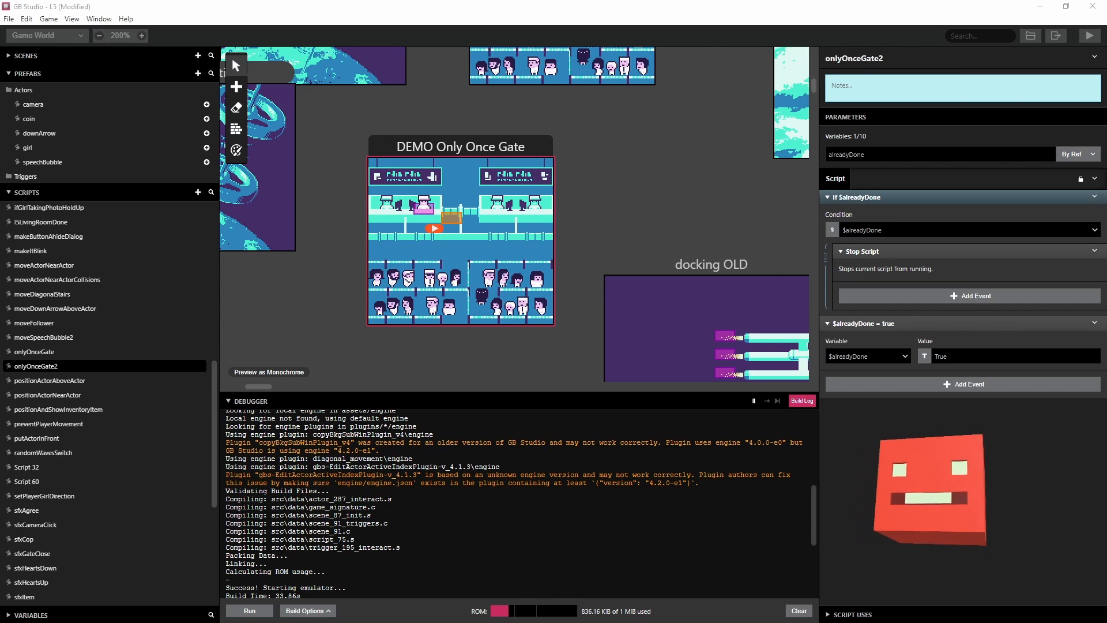
Walk the player up to the customs officer in the running game and talk to him to test the dialogue.
drag(688, 238, 540, 203)
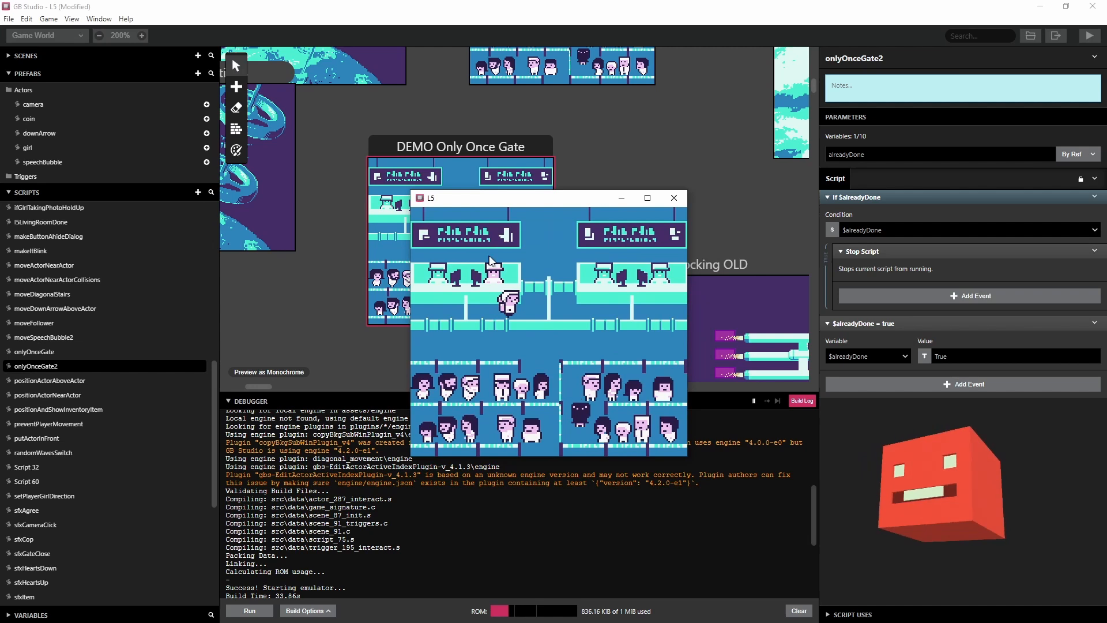
key(Left)
key(Up)
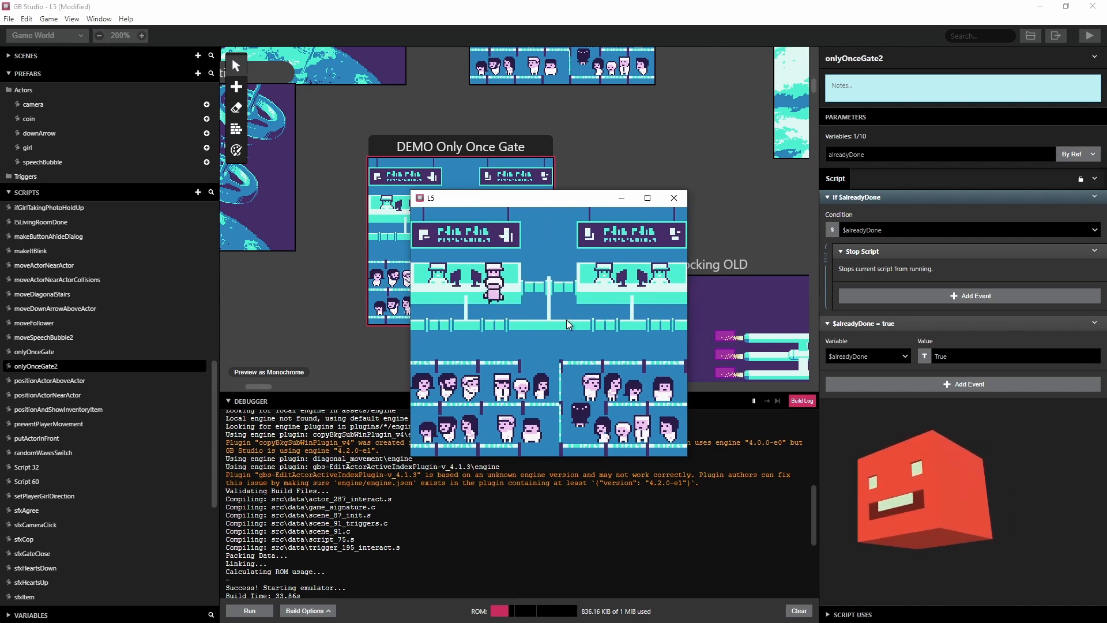
key(z)
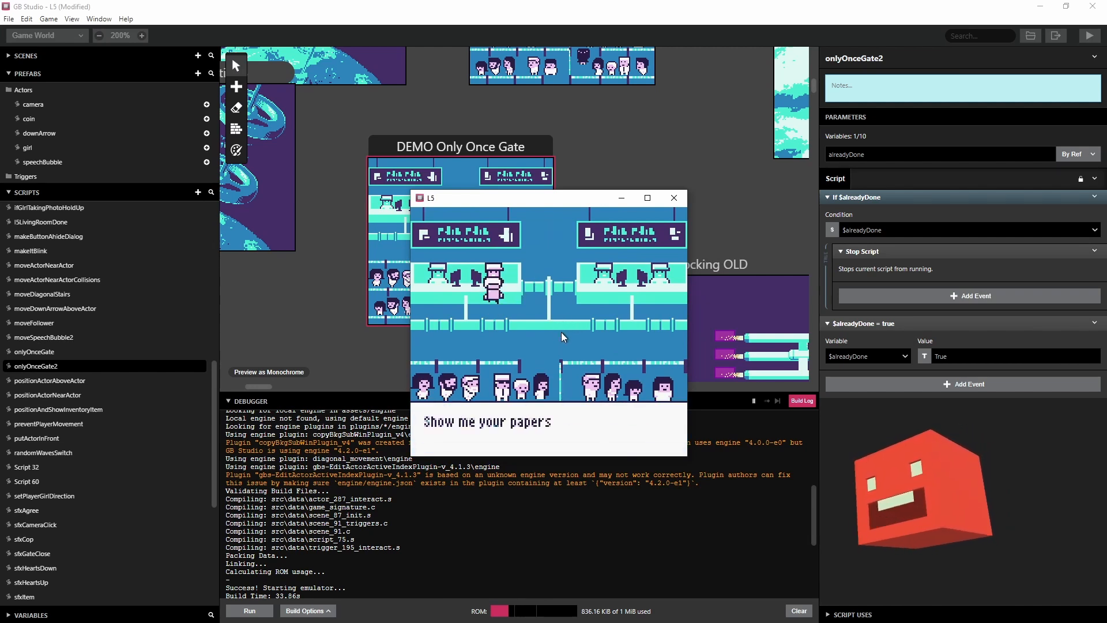
key(z)
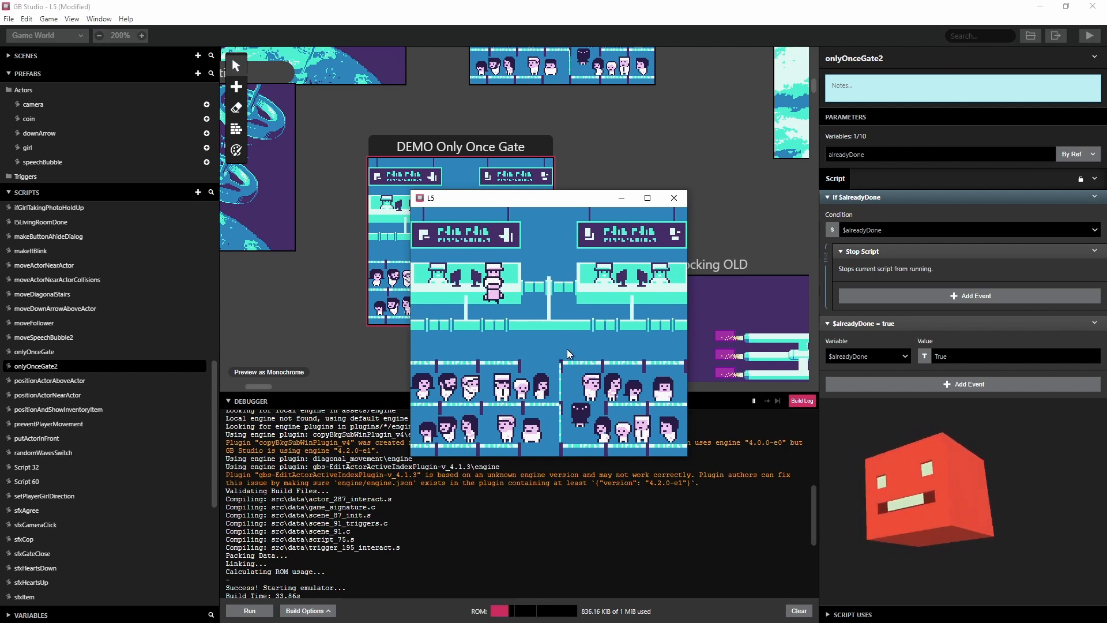
Walk the player onto the gate trigger, dismiss its dialogue and pass through the gate in both directions.
key(Right)
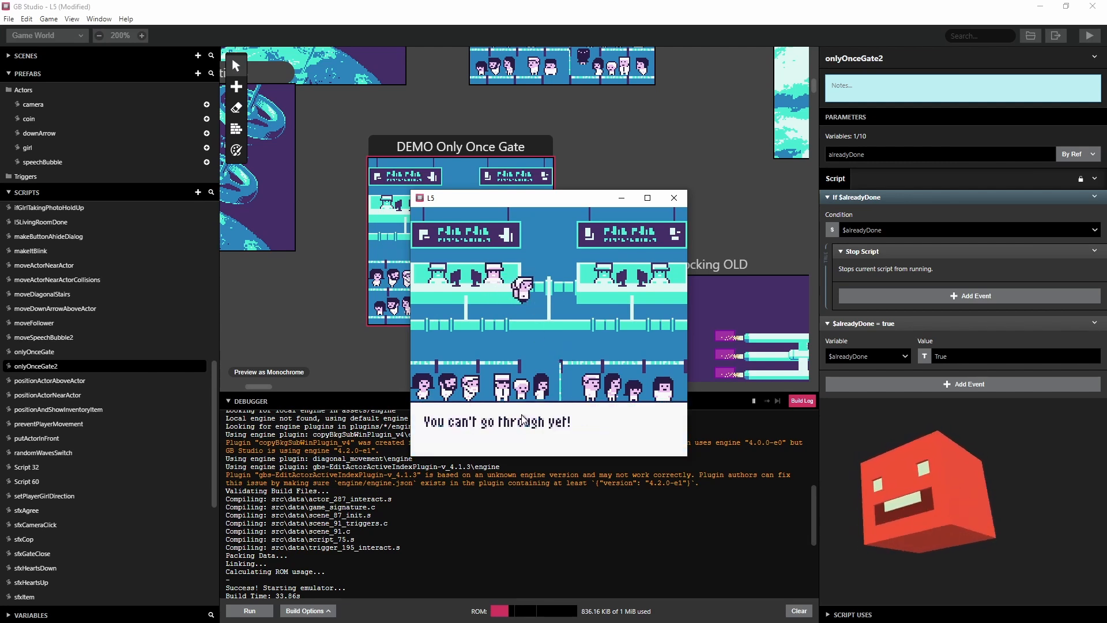
key(z)
key(Down)
key(Up)
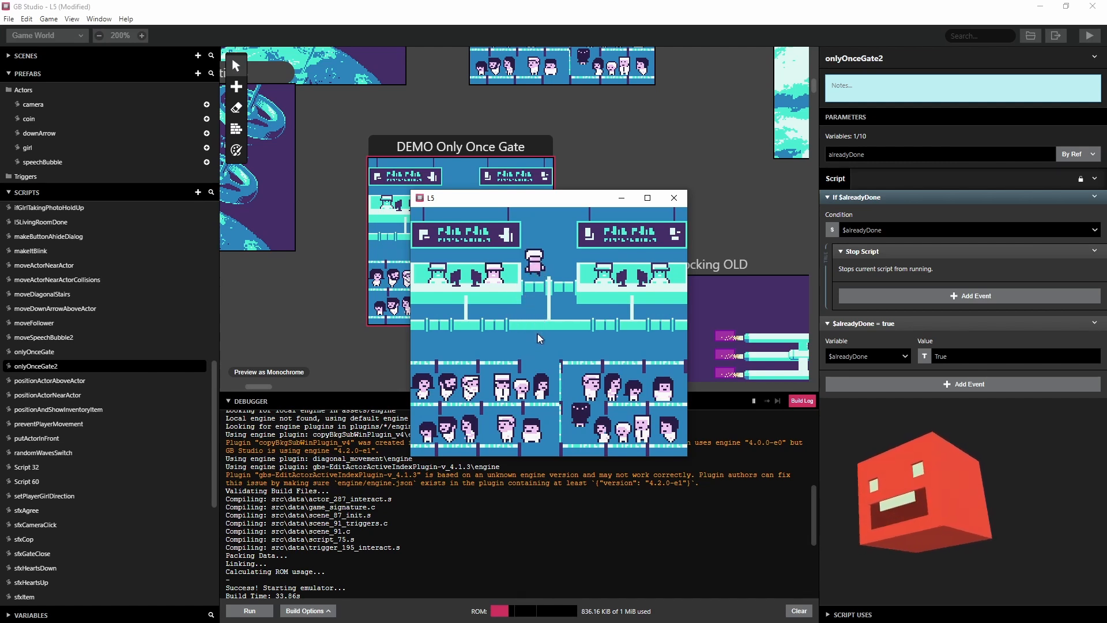
key(Down)
key(Up)
key(Down)
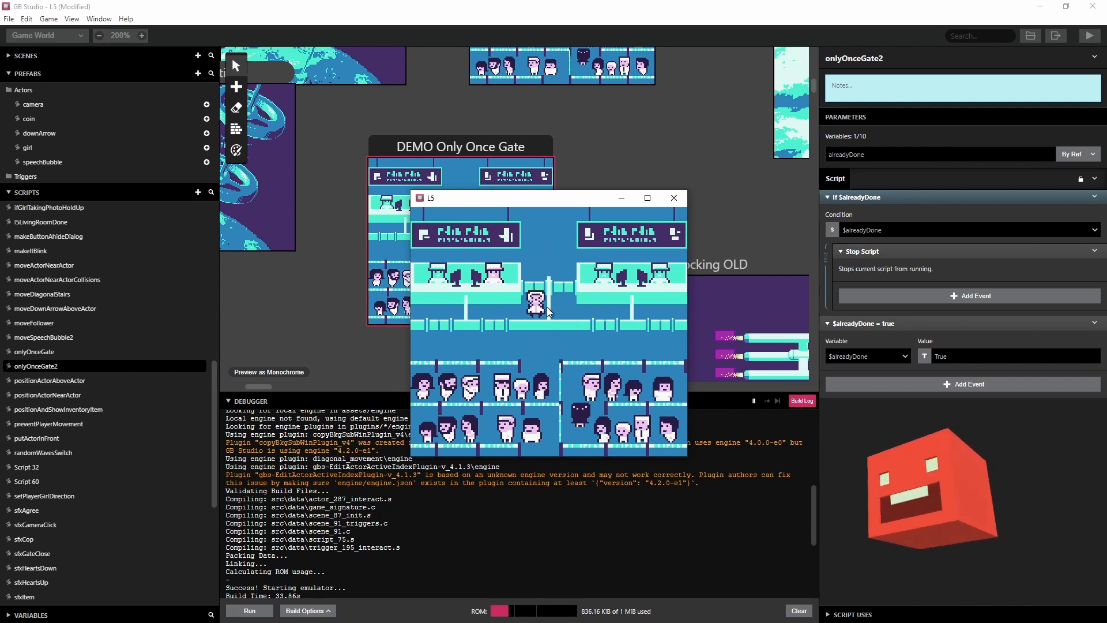
Approach the gate trigger from different sides to check which way the player faces, and close the test game.
key(Up)
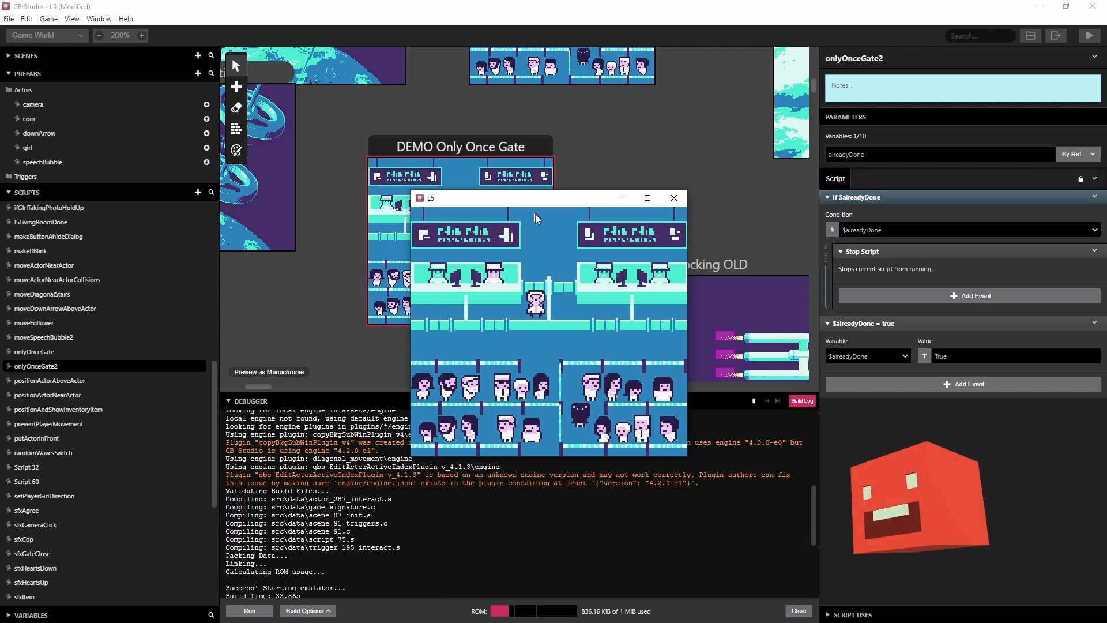
key(Up)
key(Down)
key(Left)
key(Right)
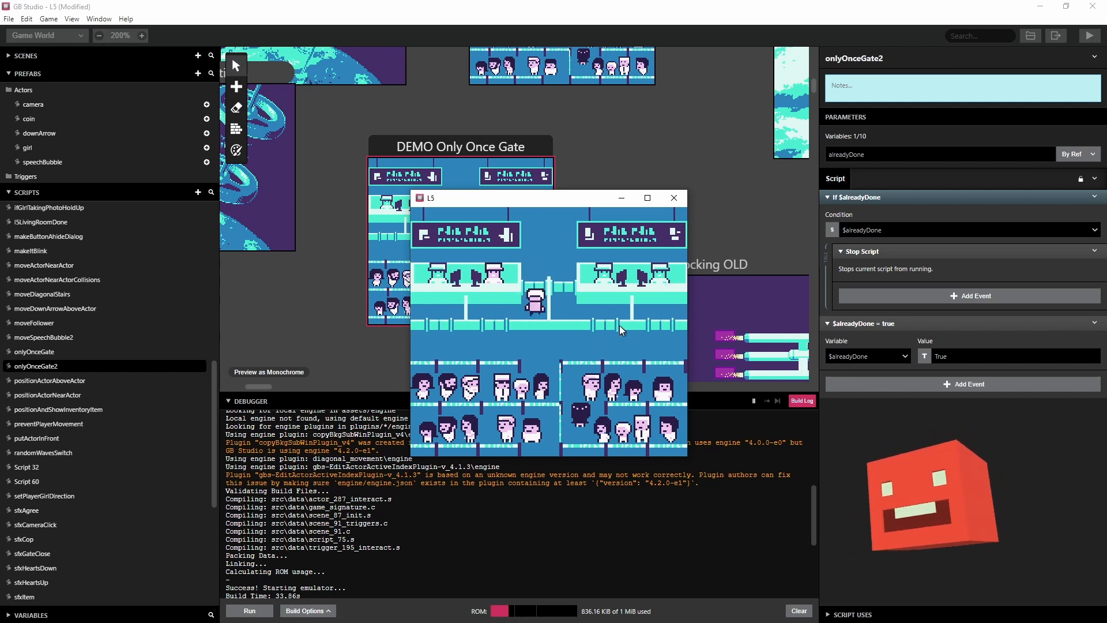
key(Left)
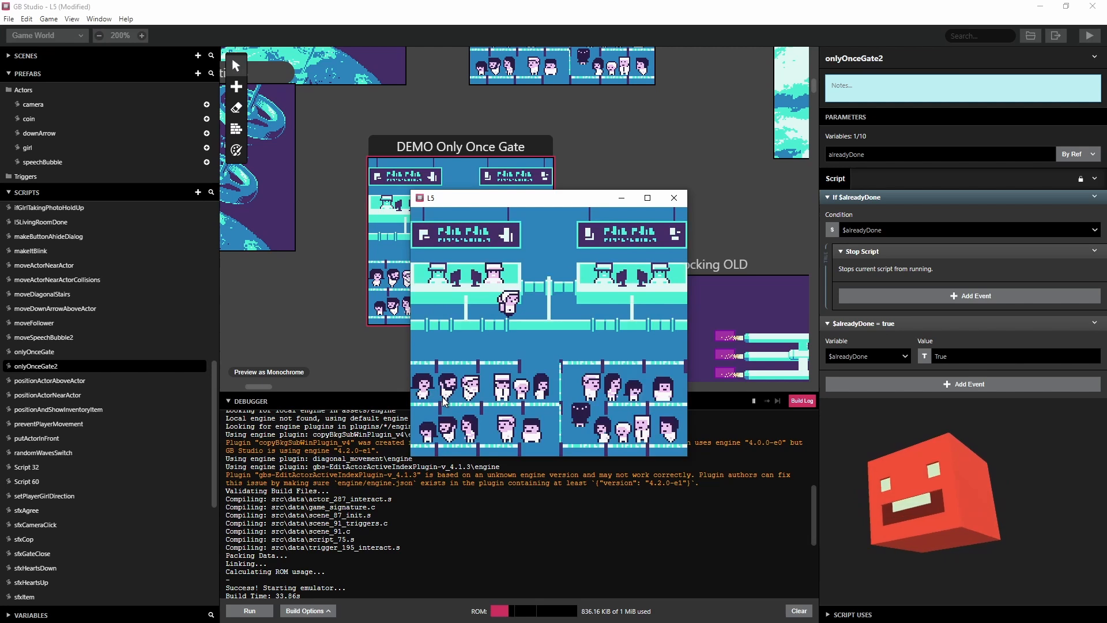
key(Right)
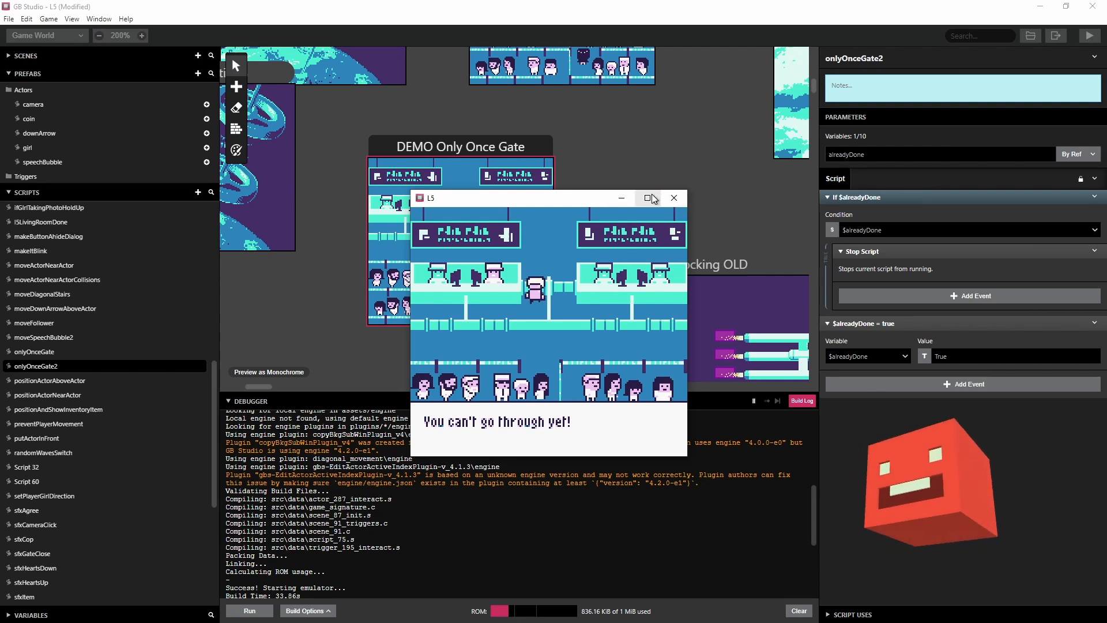
click(678, 198)
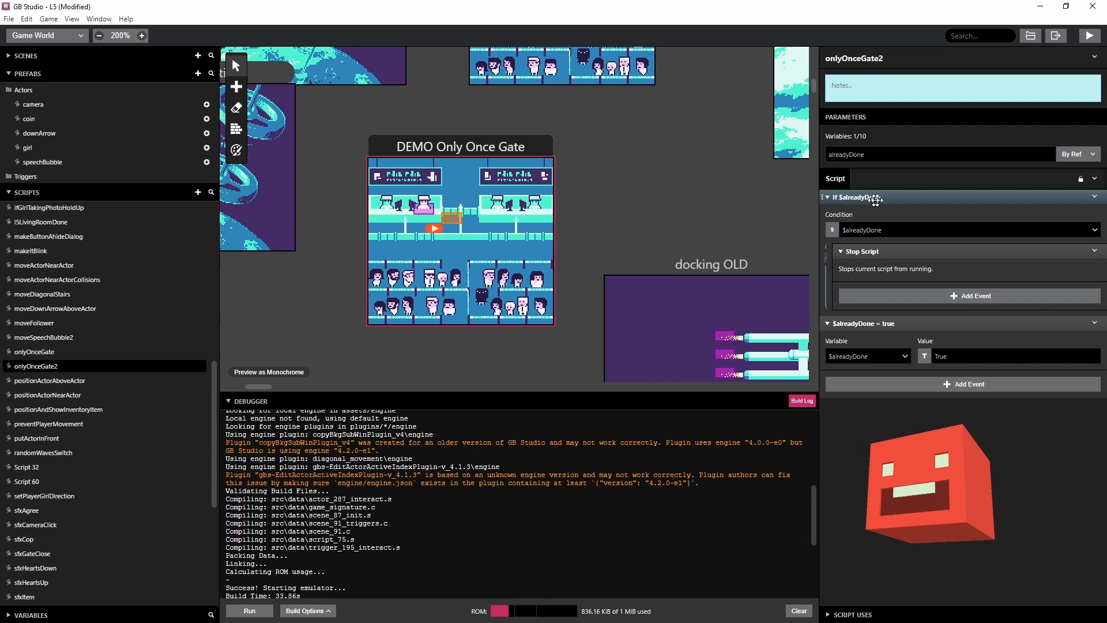
Insert a Set Actor Direction event for the Player before the If $alreadyDone block in onlyOnceGate2.
click(1095, 198)
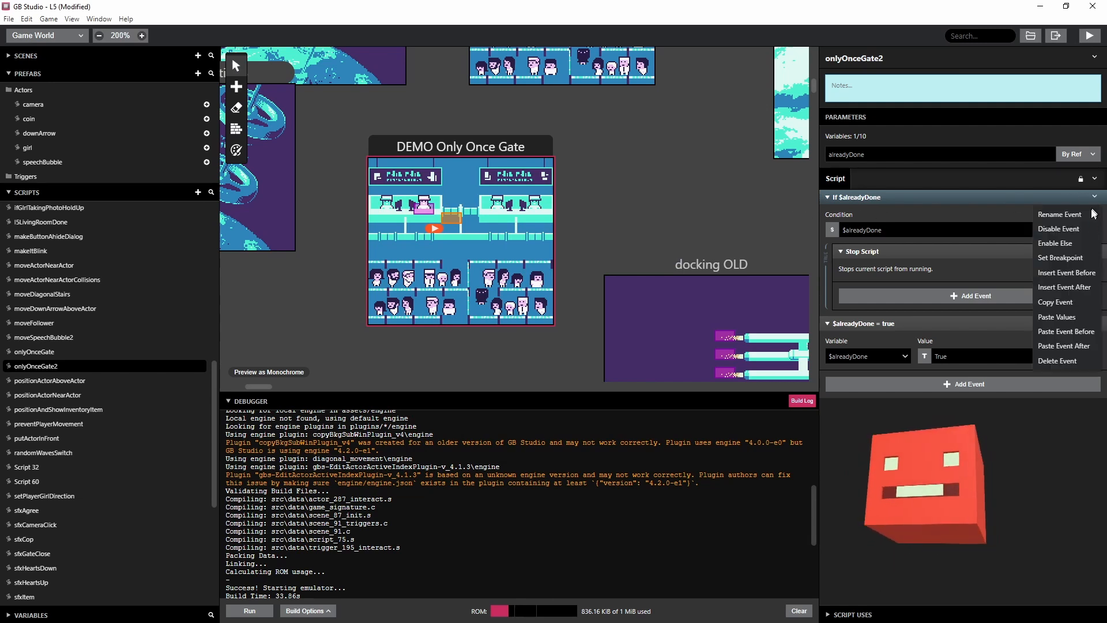
click(1080, 275)
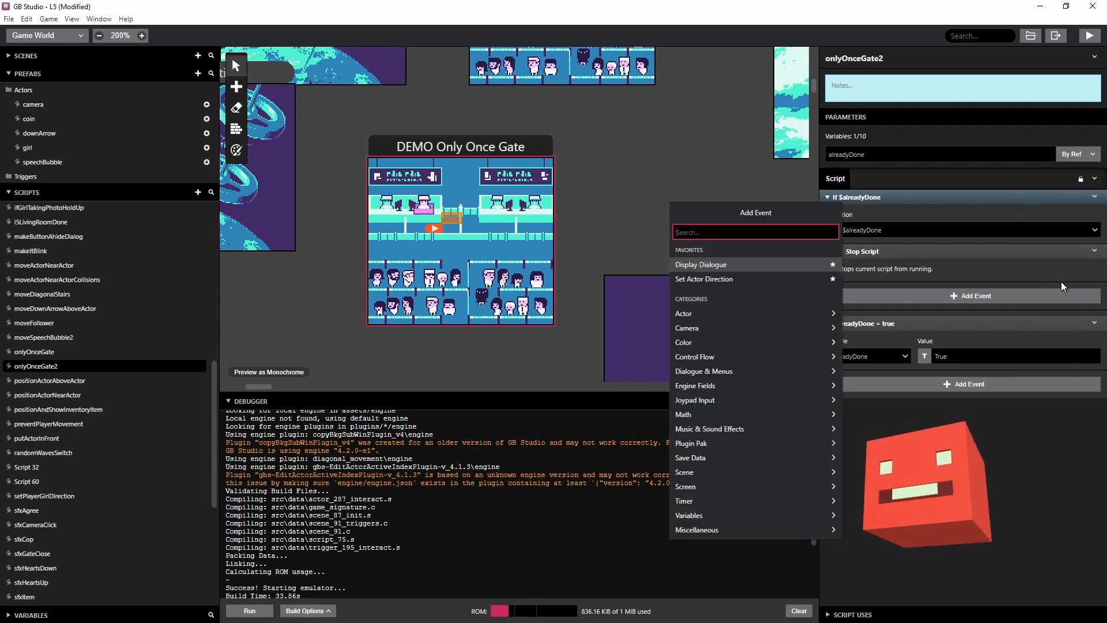
text(d)
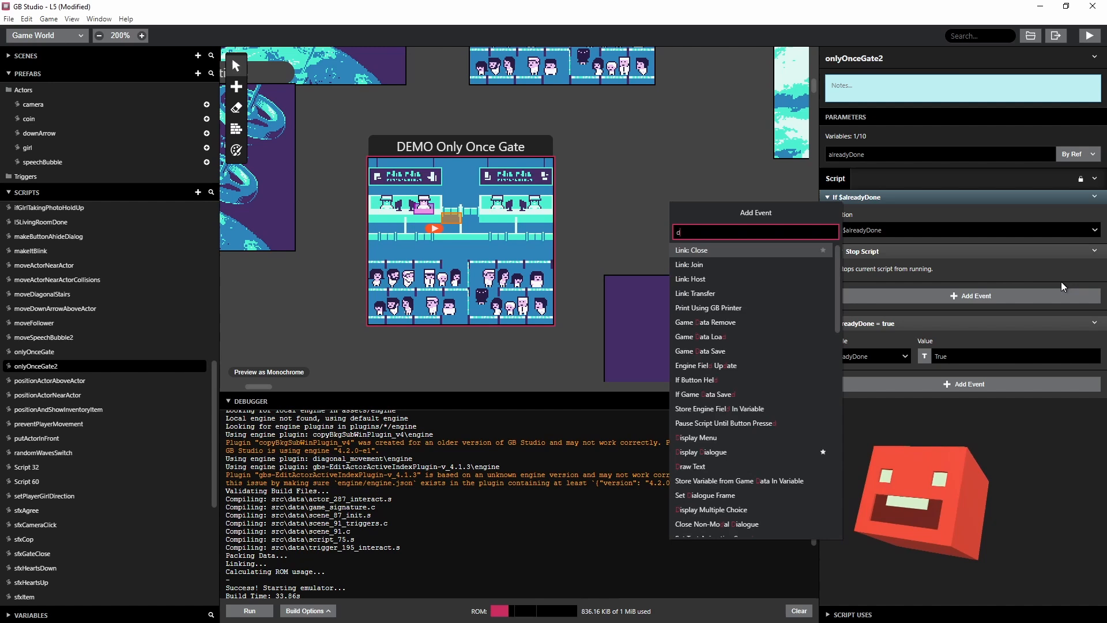
text(irection)
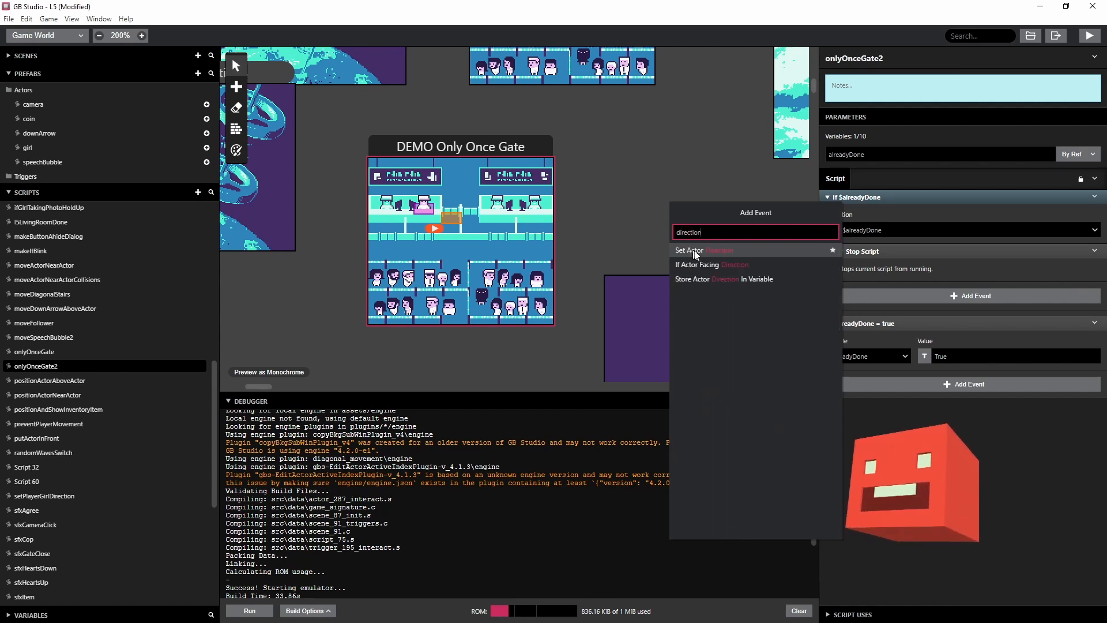
click(705, 250)
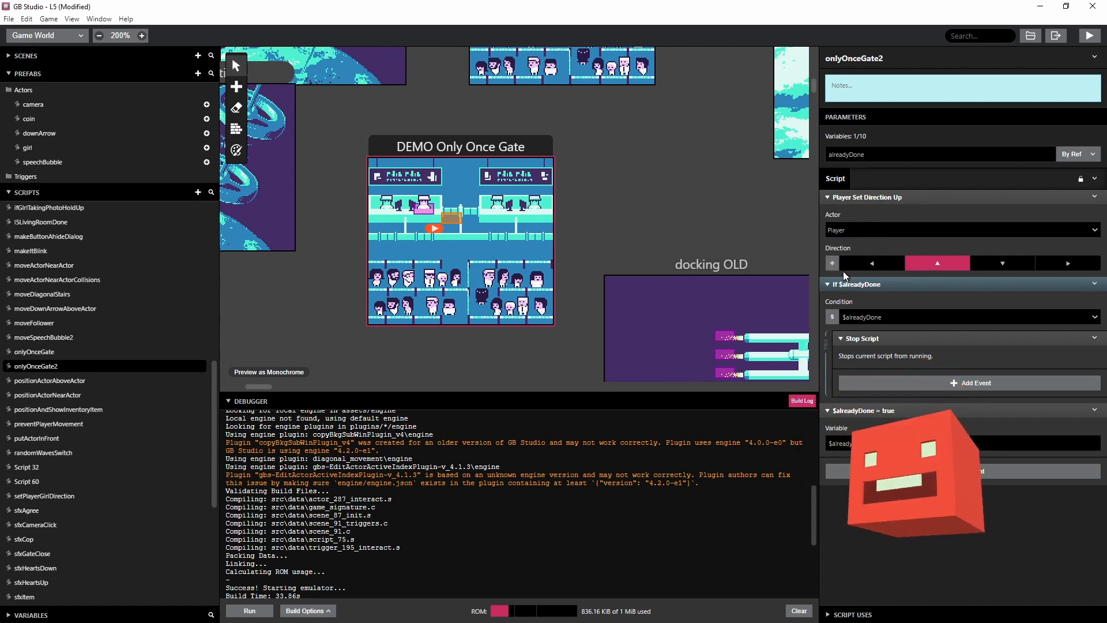
Switch the Set Actor Direction value to a Property and choose the Player's Direction.
click(832, 264)
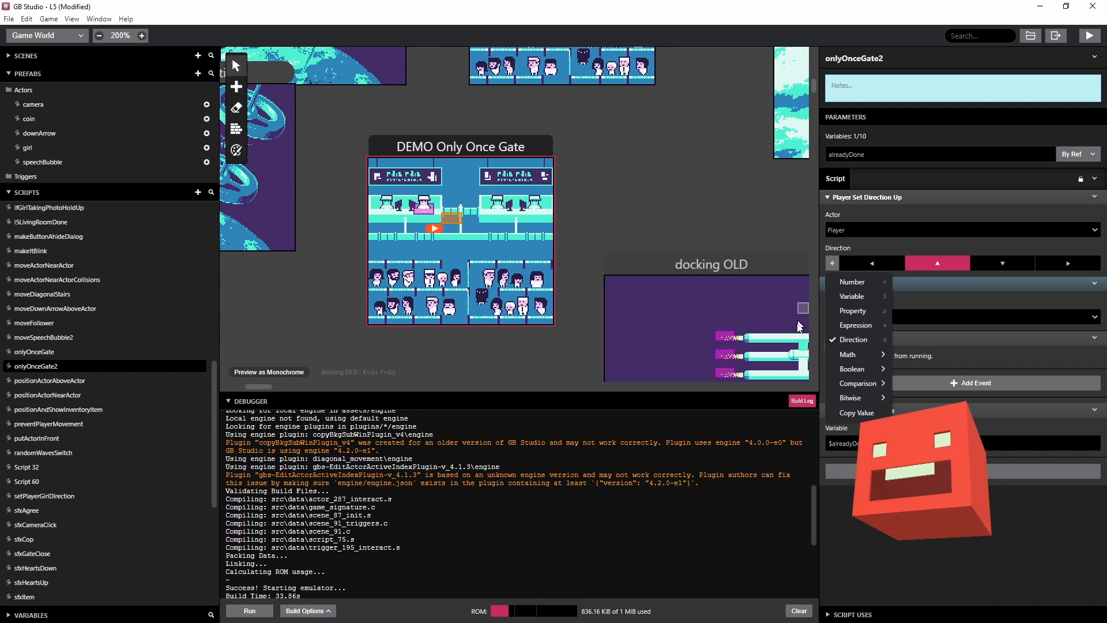
click(860, 310)
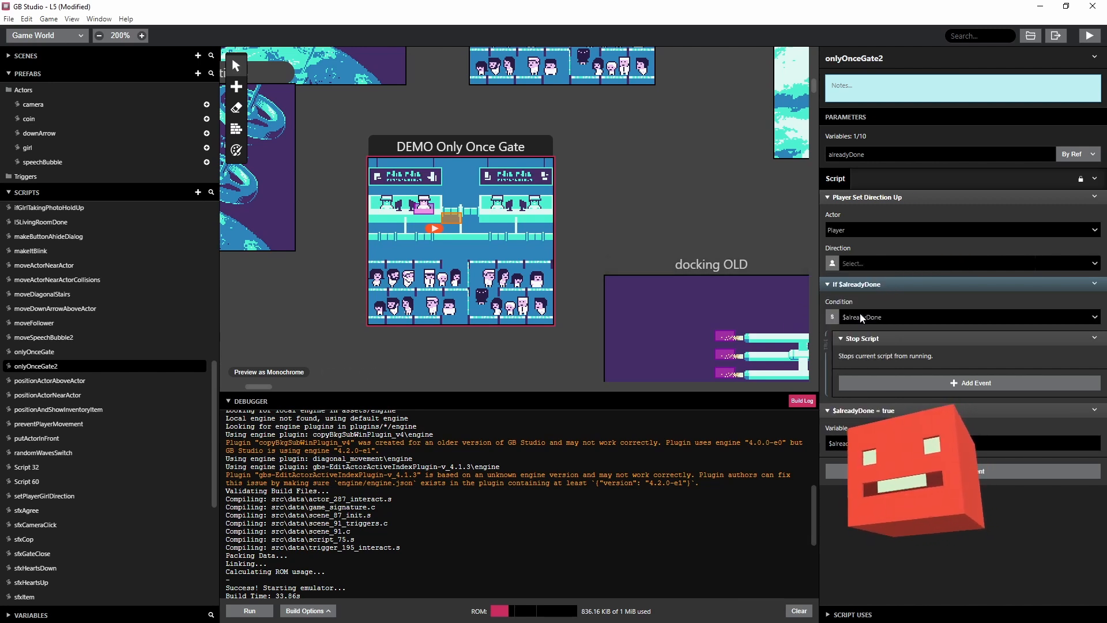
click(1064, 266)
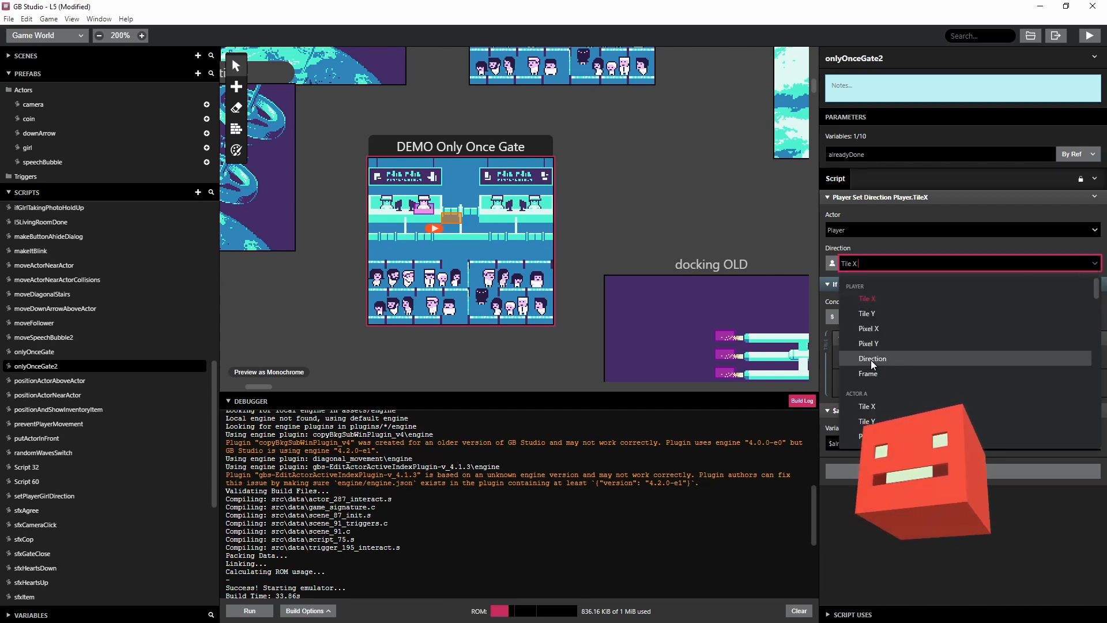
click(872, 359)
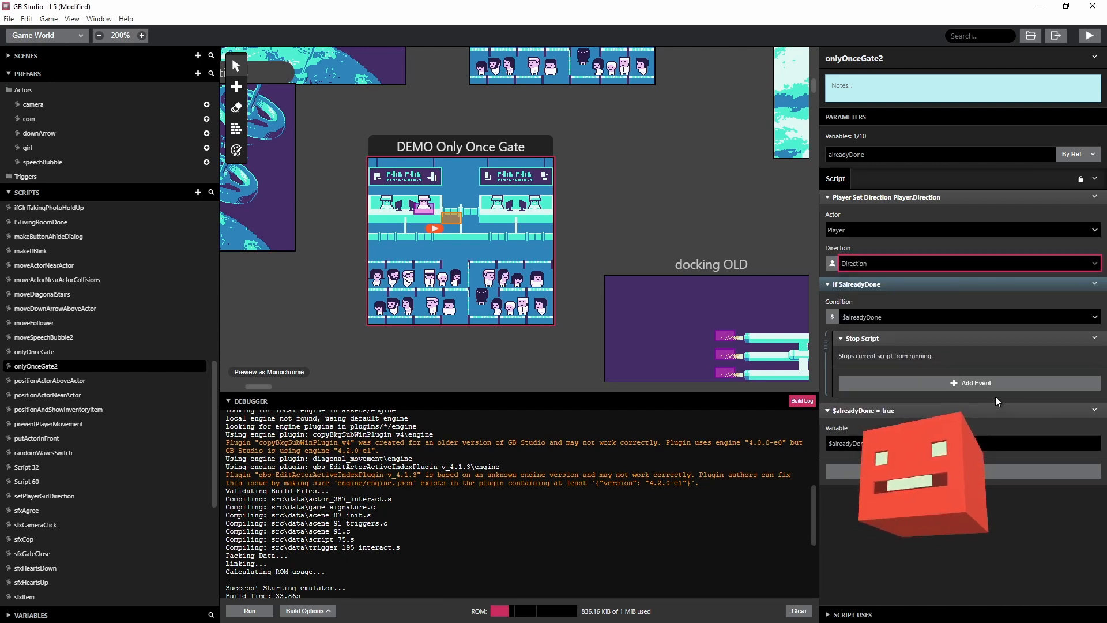
Choose Property again as the value type of the Player's Set Actor Direction event and reselect the Player's Direction.
click(832, 264)
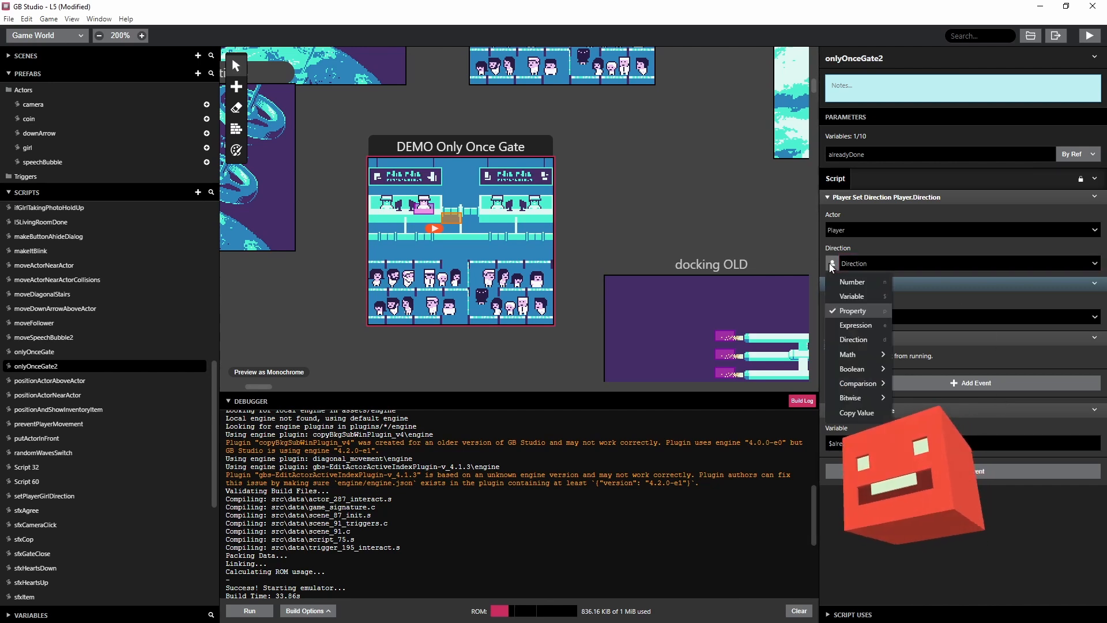
click(830, 262)
click(831, 264)
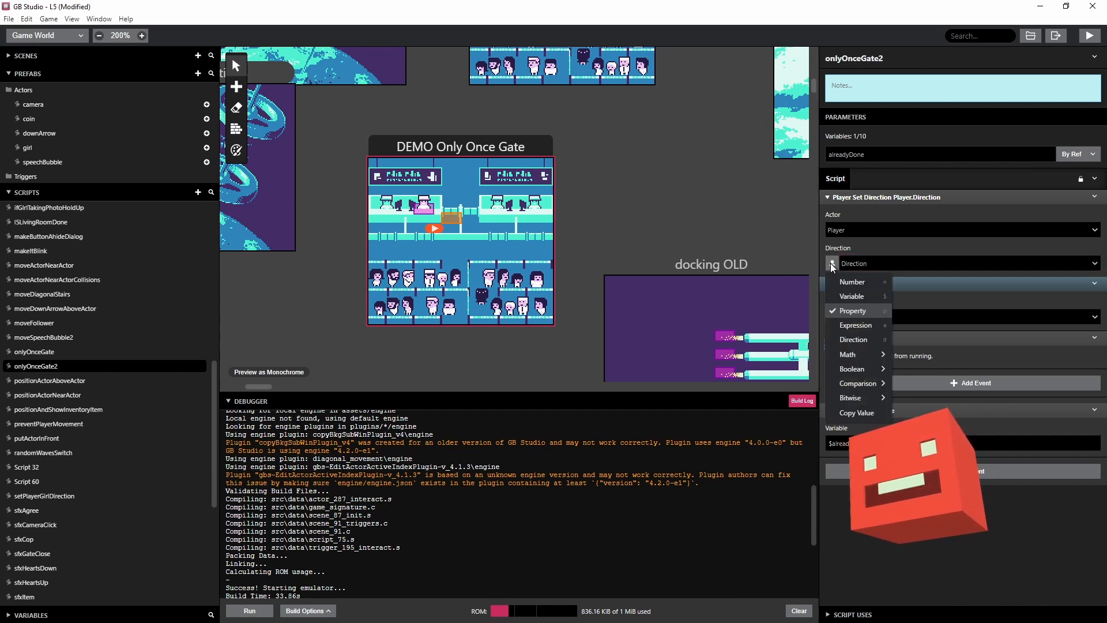
click(853, 313)
click(1041, 265)
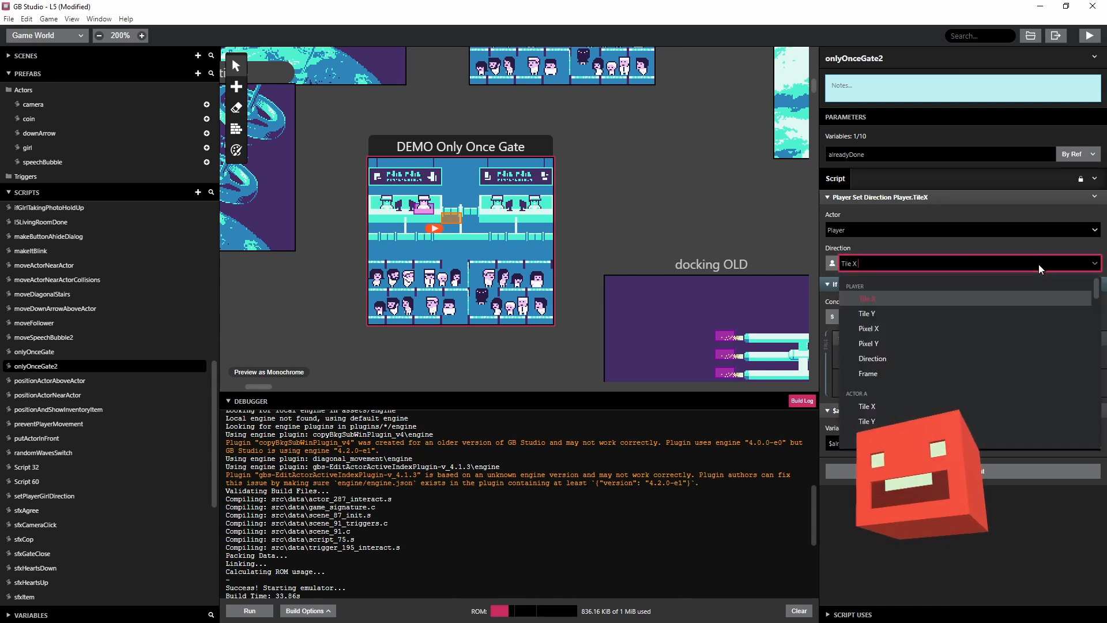
click(875, 358)
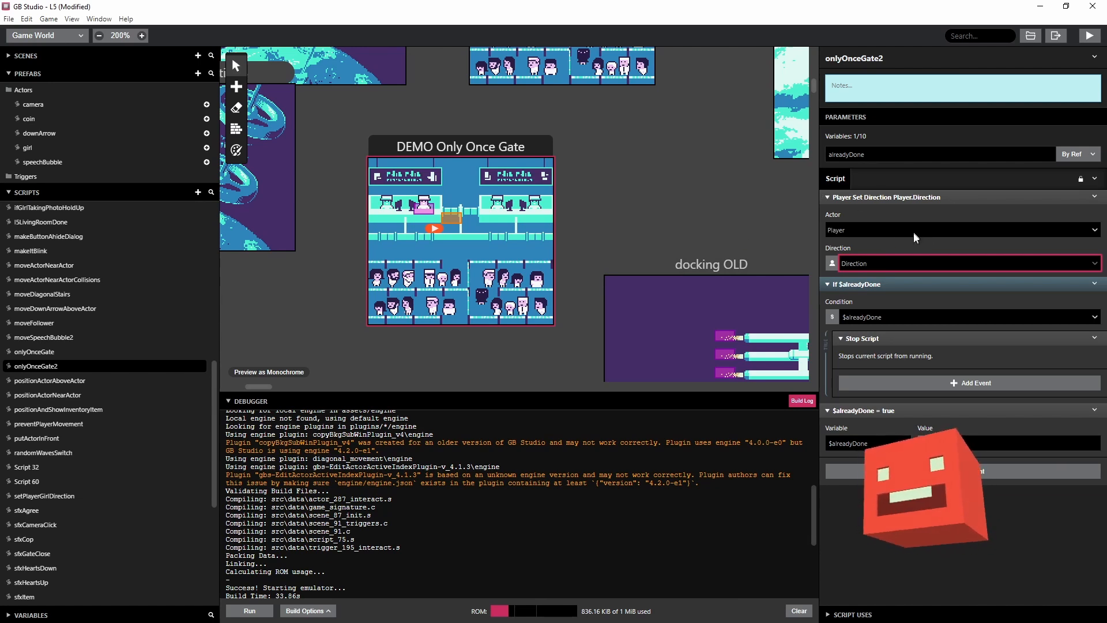
Test-run the DEMO Only Once Gate scene, walk the player up to the customs officer and play through the "Show me your papers" dialogue.
click(450, 218)
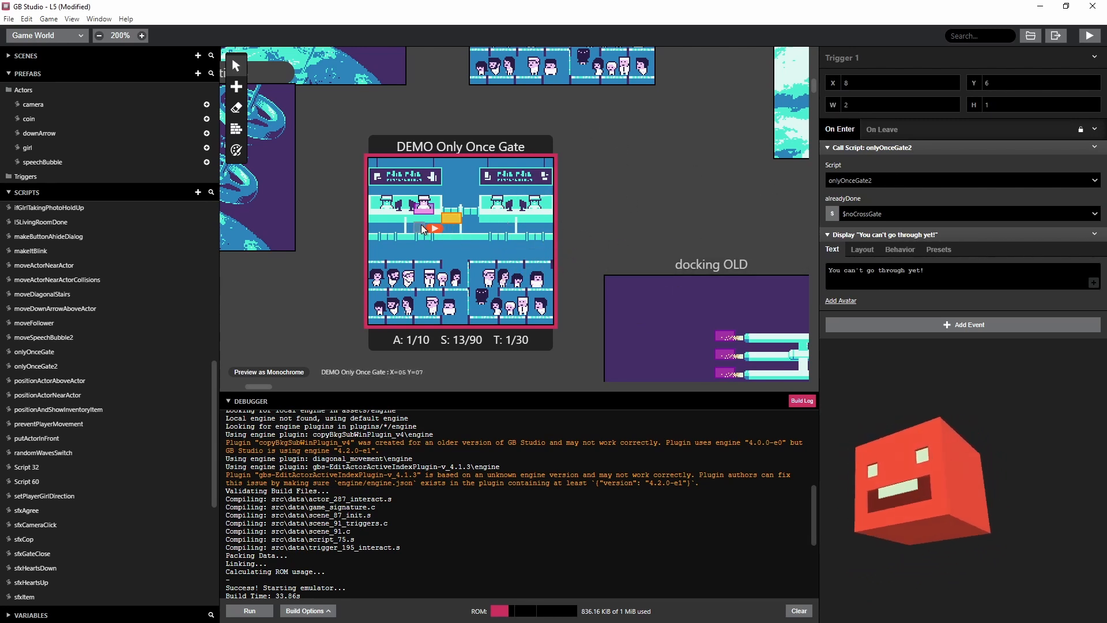
click(502, 228)
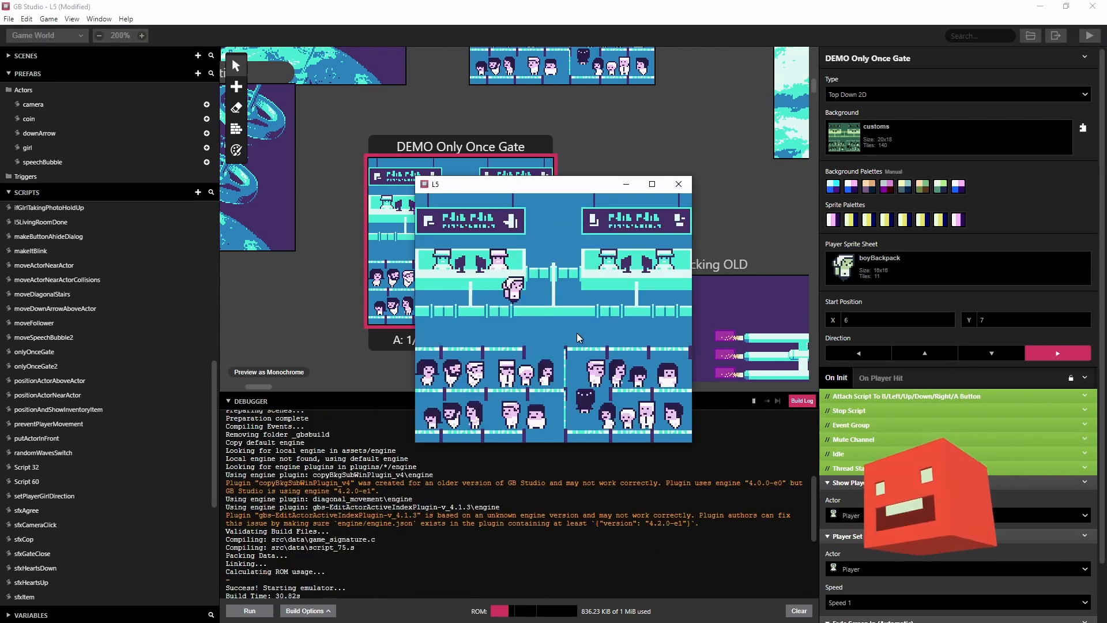
key(Right)
key(Left)
key(Up)
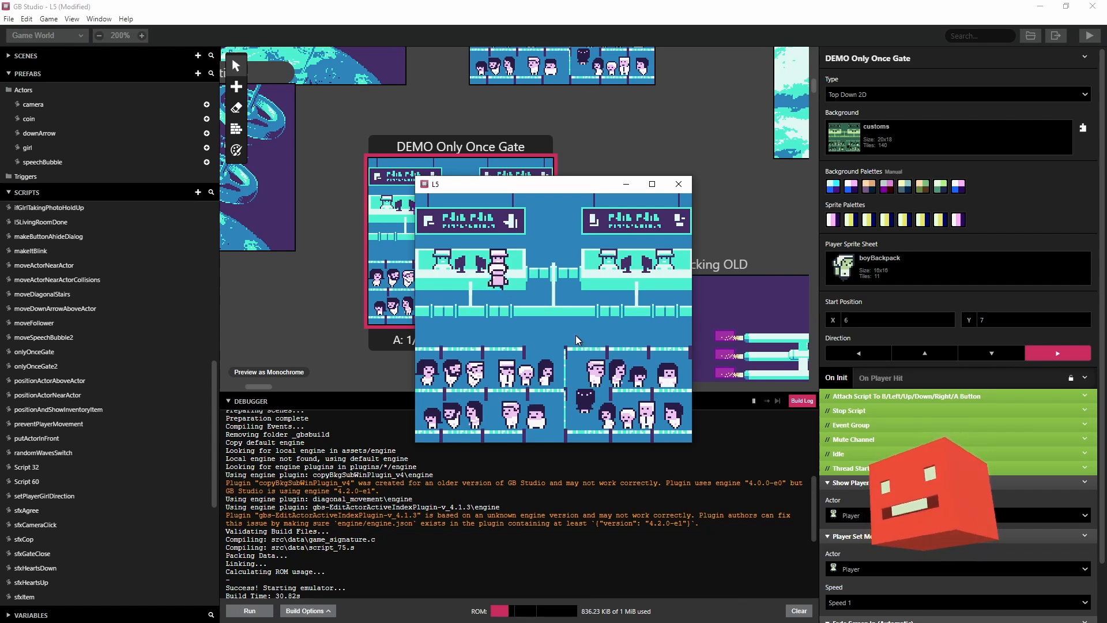
key(z)
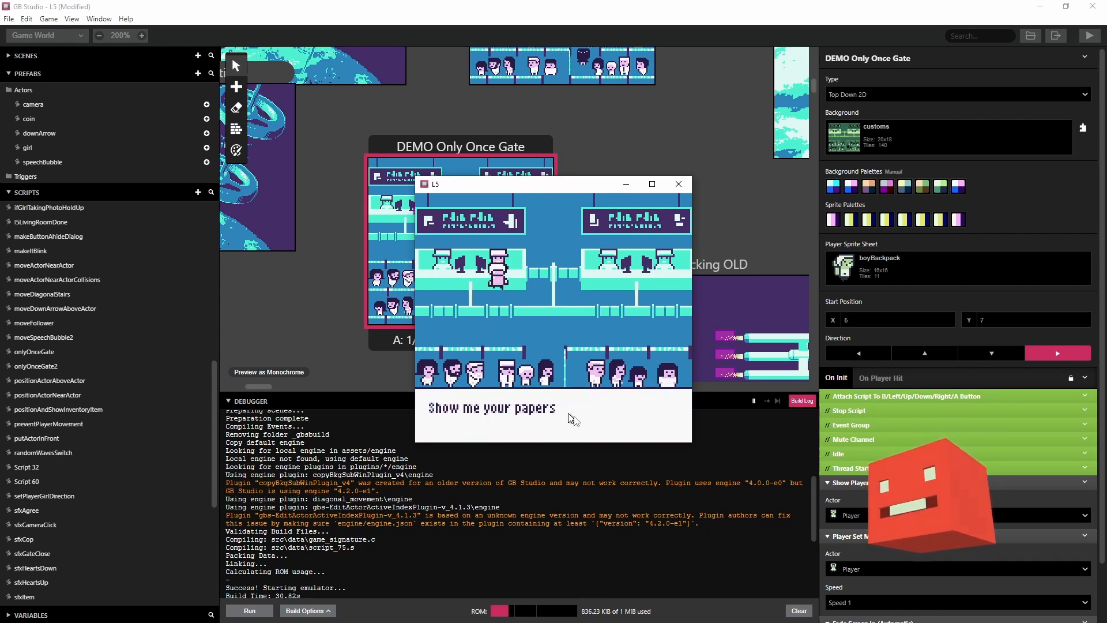
key(z)
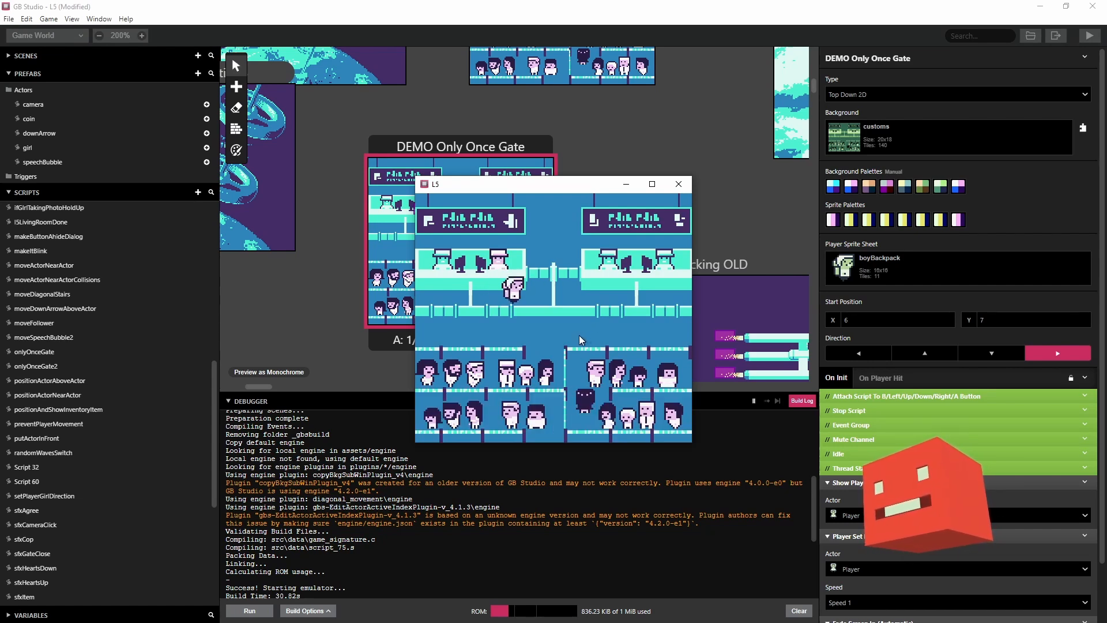
Walk the player onto the gate trigger, dismiss its dialogue, and cross the trigger again to check the facing direction.
key(Down)
key(Right)
key(Up)
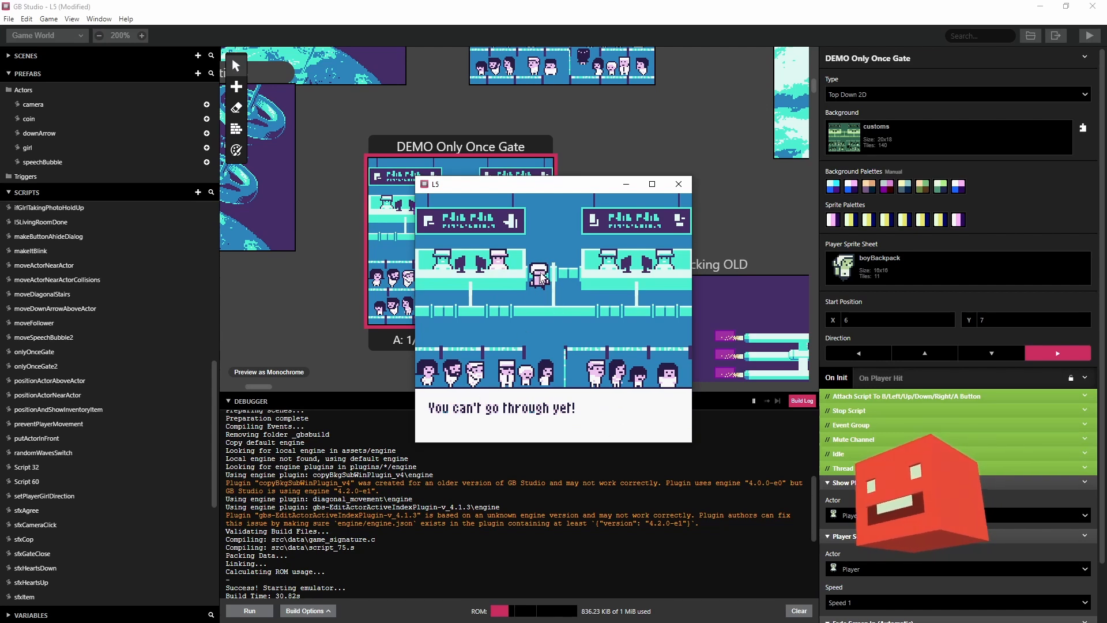
key(z)
key(Down)
key(Up)
key(Down)
key(Down)
key(Left)
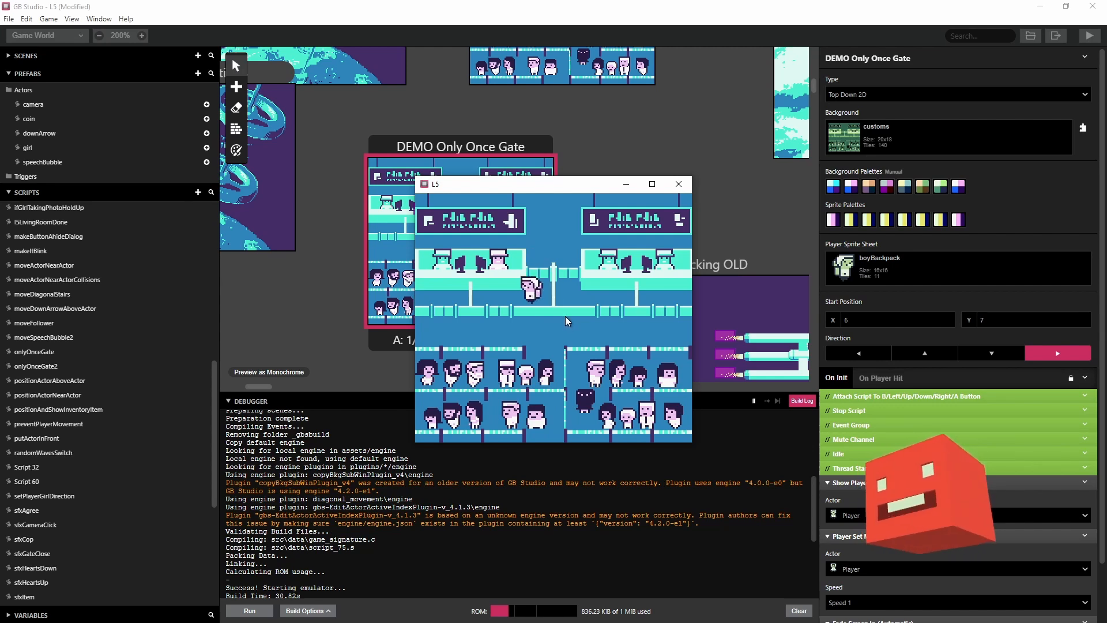
Return the player to the customs officer's counter and walk up and down to check how close the player can get.
key(Left)
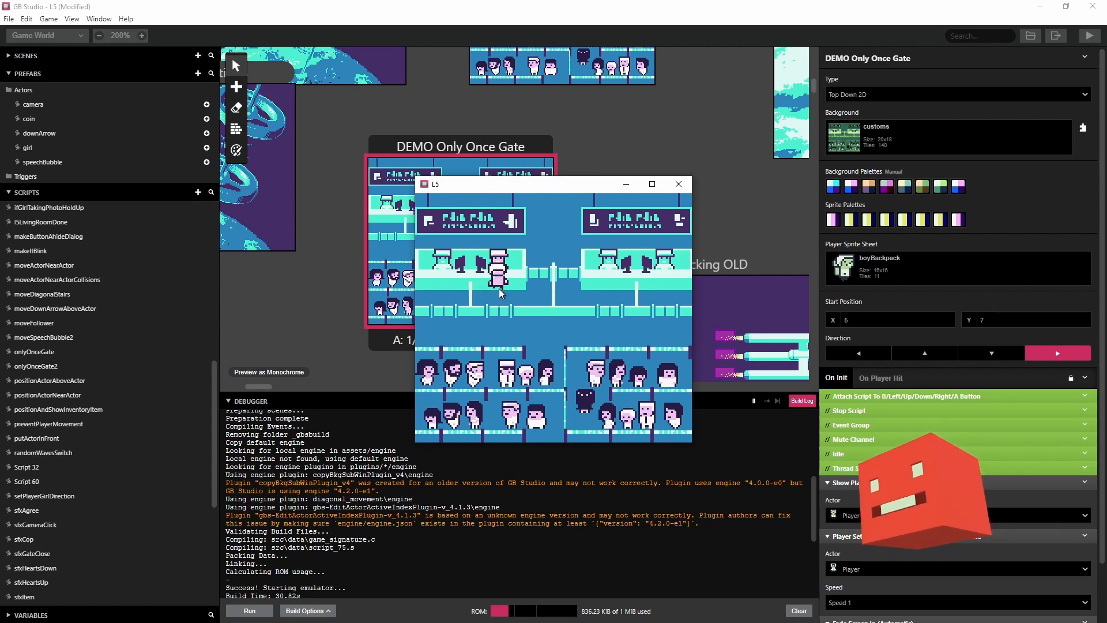
key(Down)
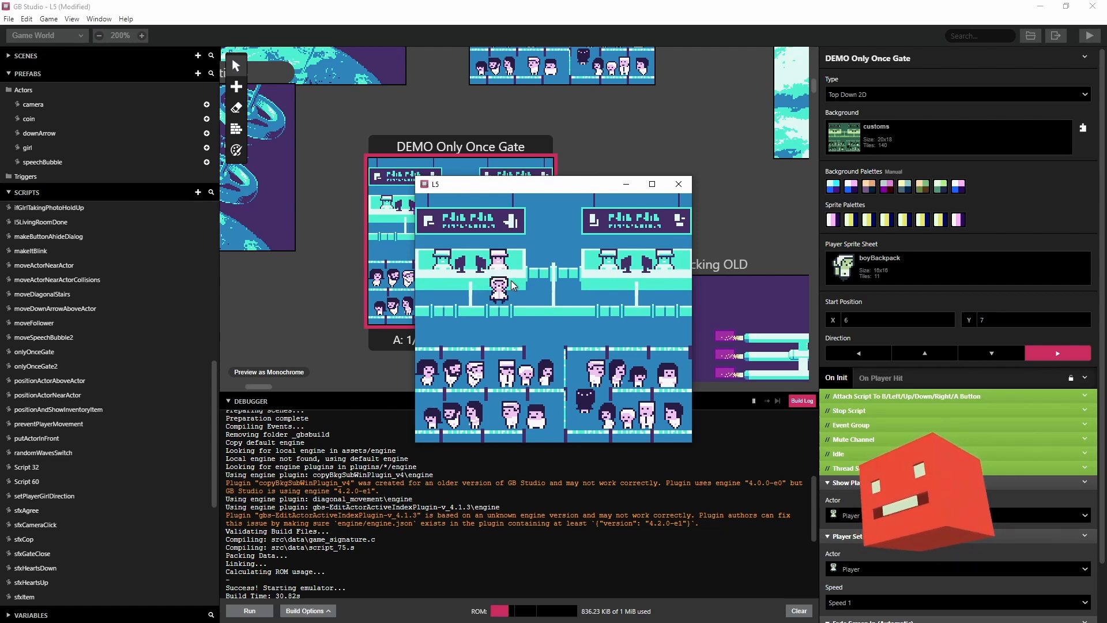
key(Up)
key(Down)
key(Up)
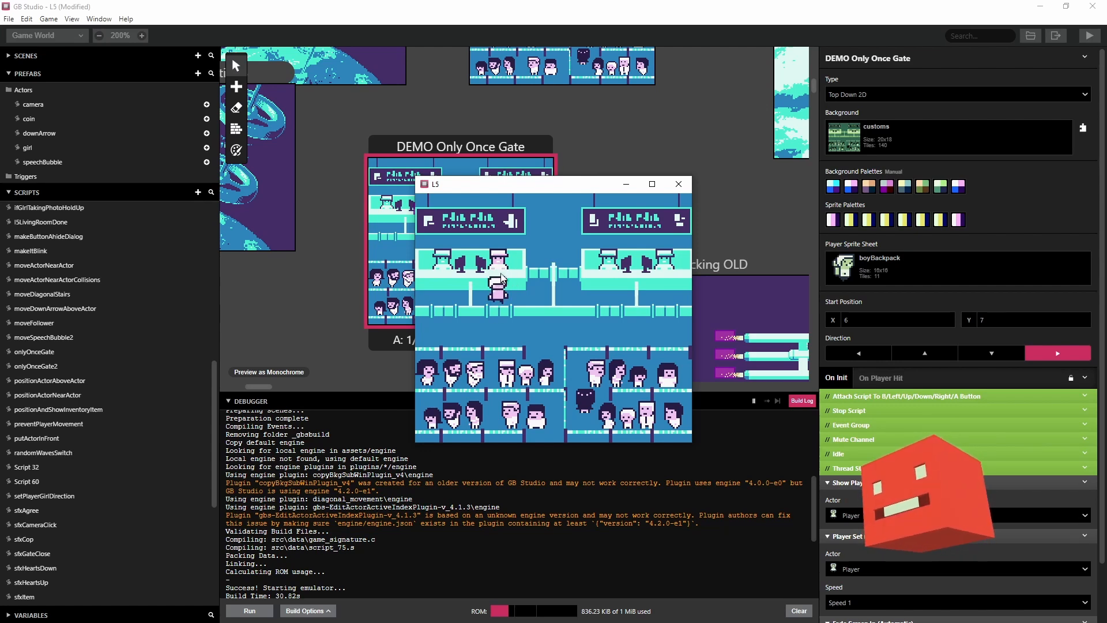
Try the customsGuy actor one tile lower at X 5, Y 6, and move it back to X 5, Y 5.
click(609, 139)
drag(491, 185, 756, 258)
click(419, 208)
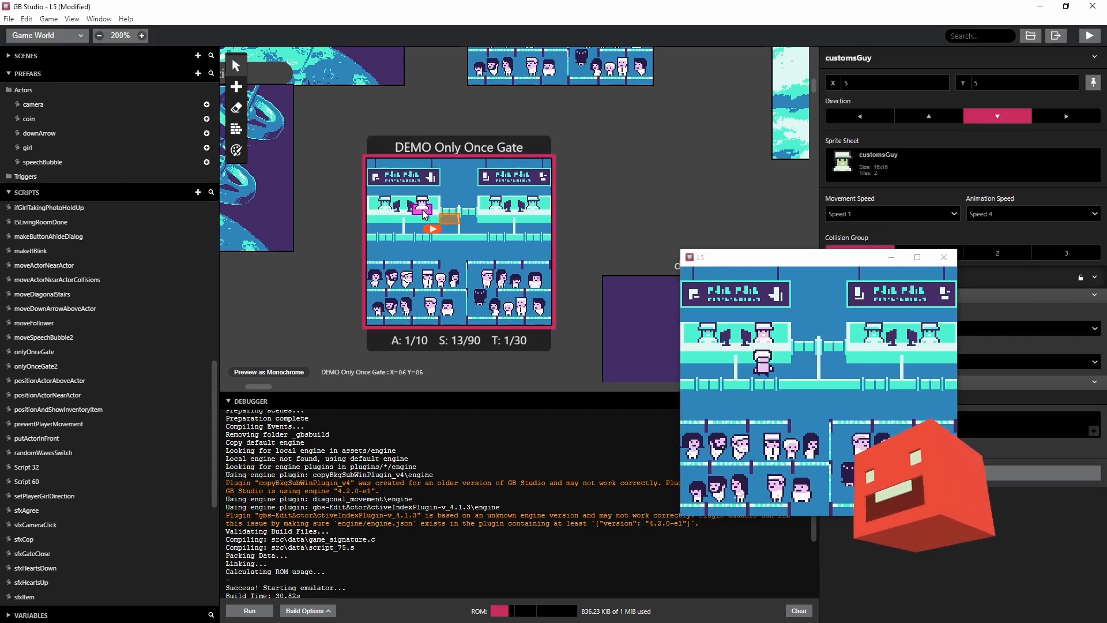
drag(422, 215, 422, 220)
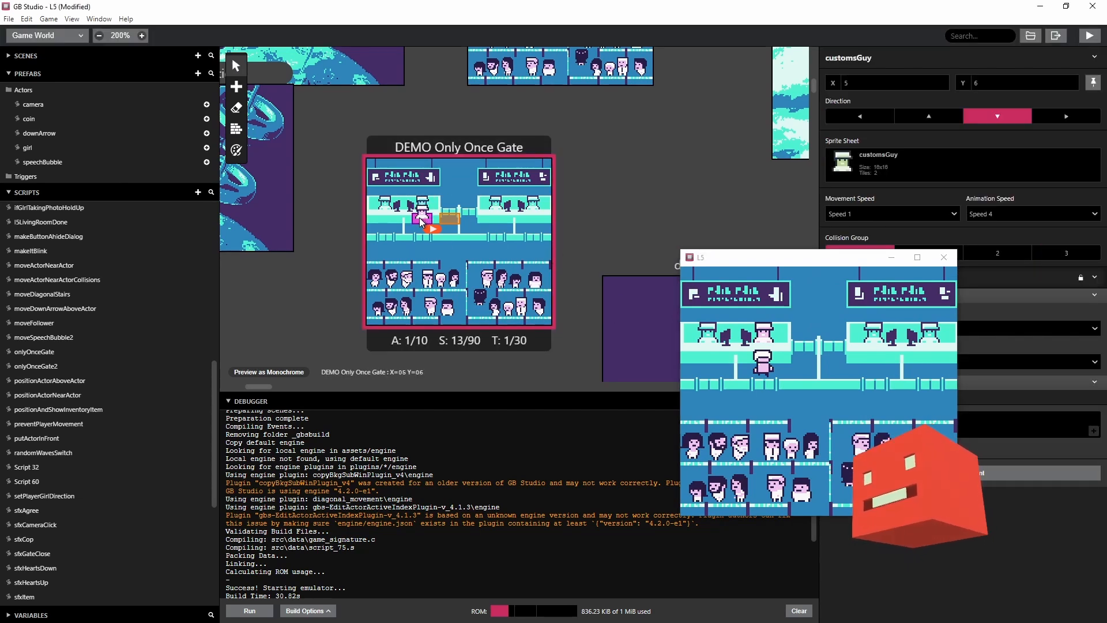
drag(806, 263, 728, 356)
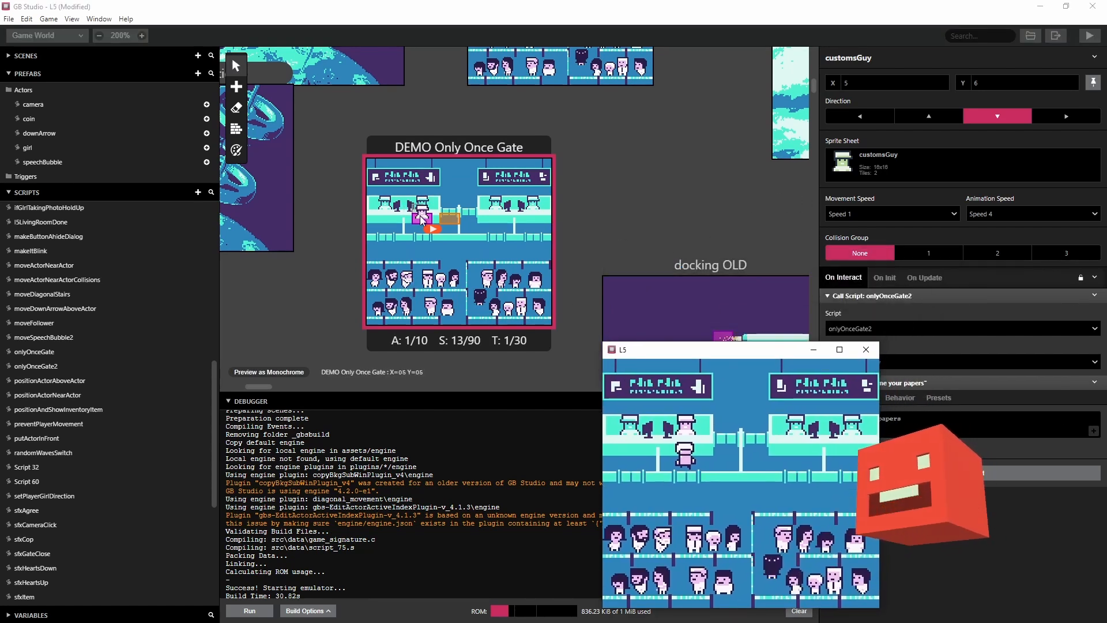
drag(421, 217, 424, 214)
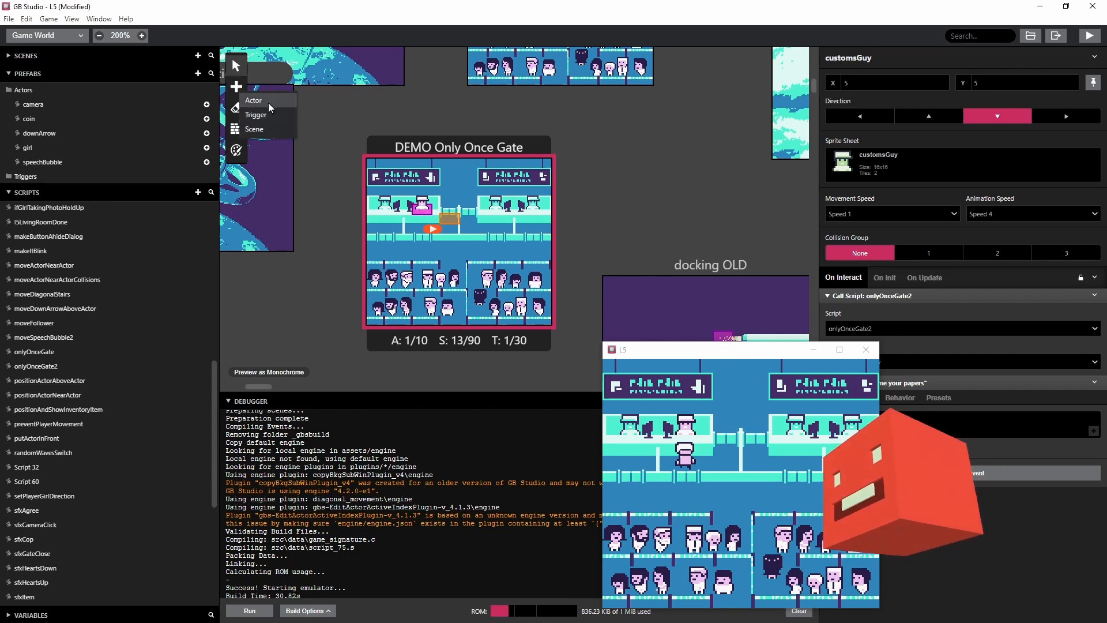
Add a new actor at X 5, Y 6 just below customsGuy and give it the blank sprite sheet.
click(260, 102)
click(417, 221)
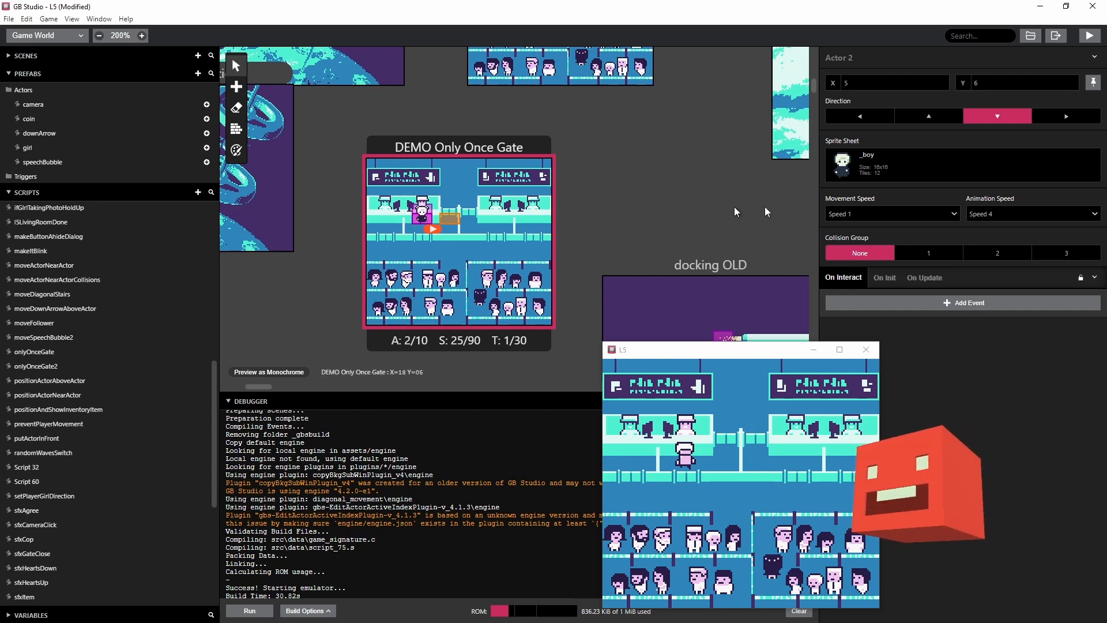
click(845, 170)
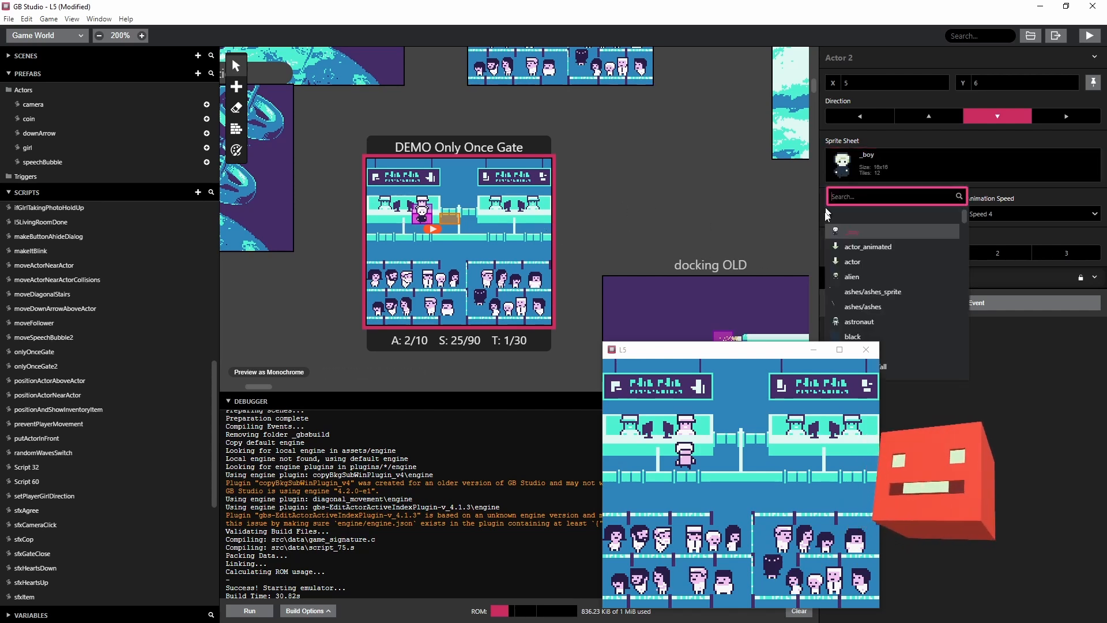
text(blank)
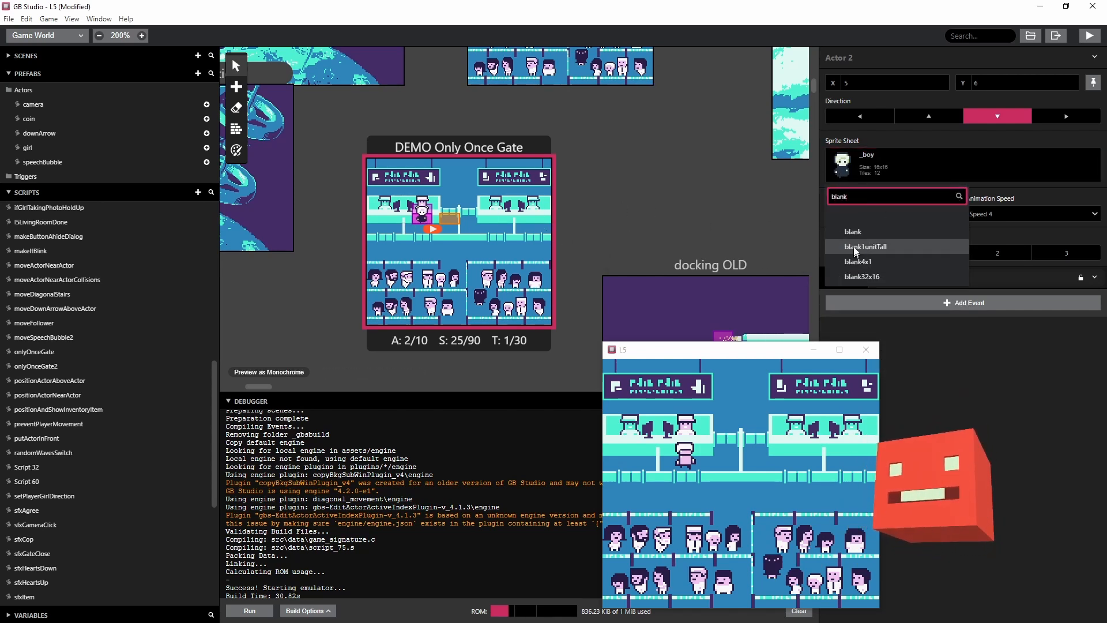
click(854, 231)
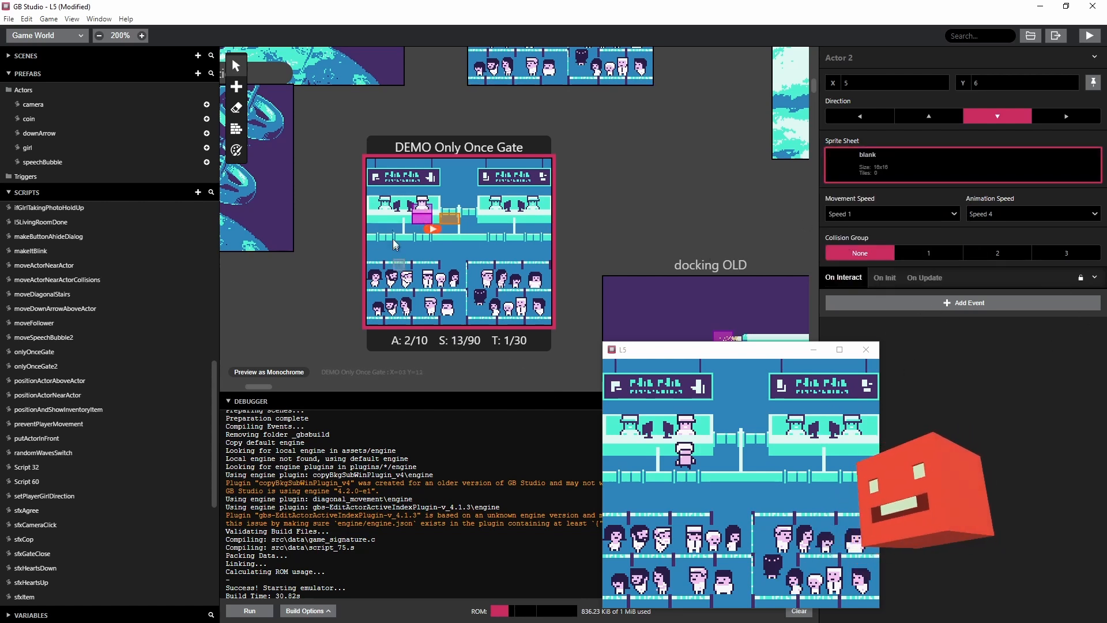
Move the customsGuy actor away from the counter to expose the blank actor, and put it back at X 5, Y 5.
click(421, 212)
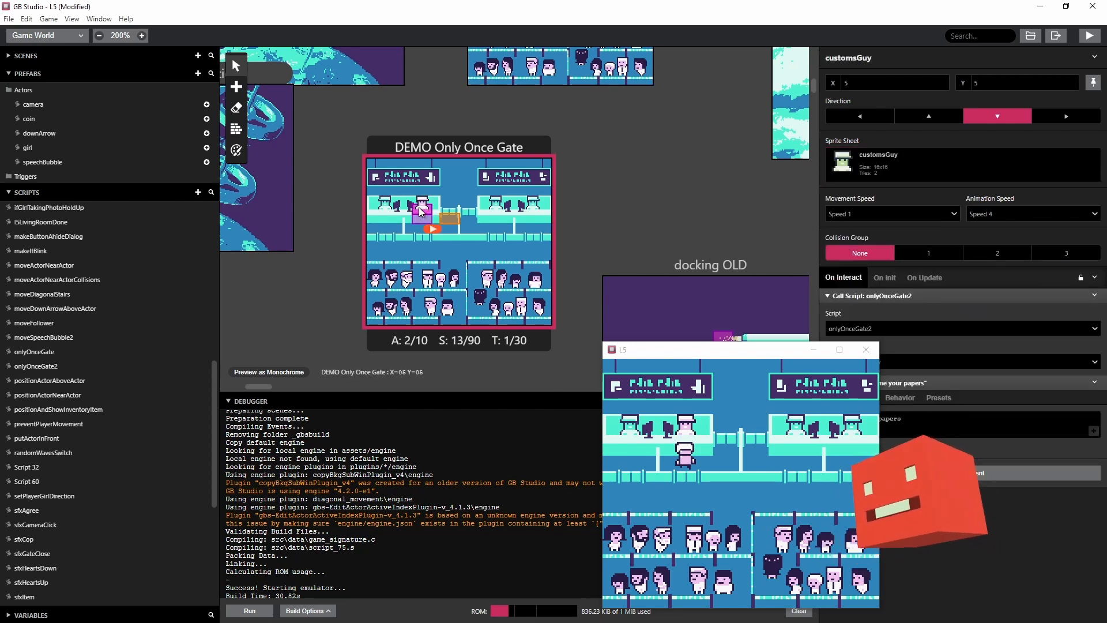
drag(421, 212, 458, 176)
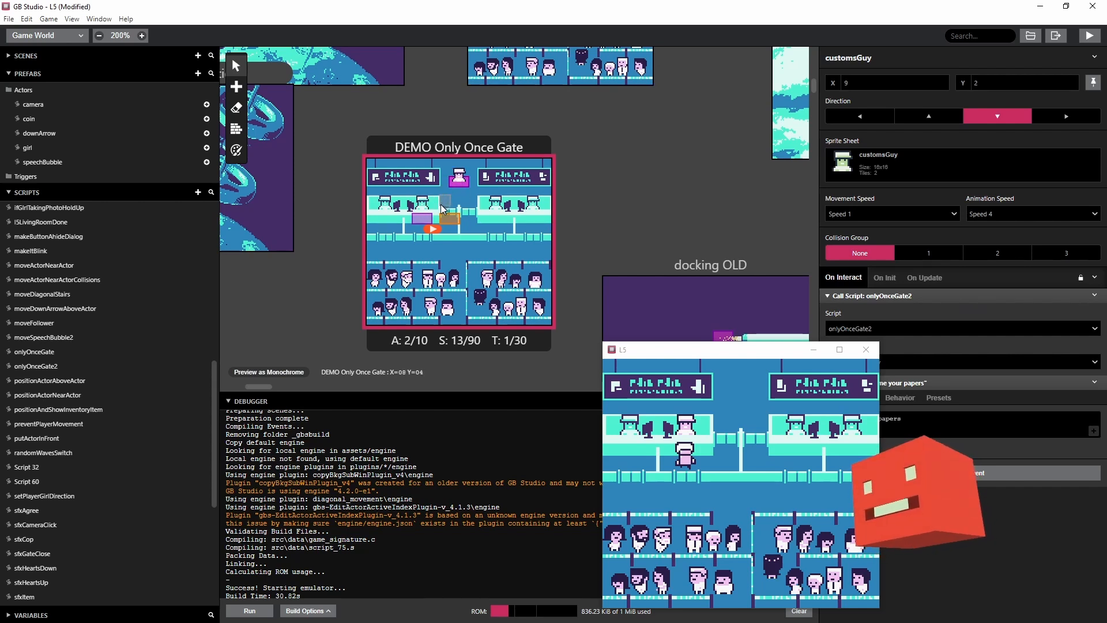
drag(459, 180, 440, 187)
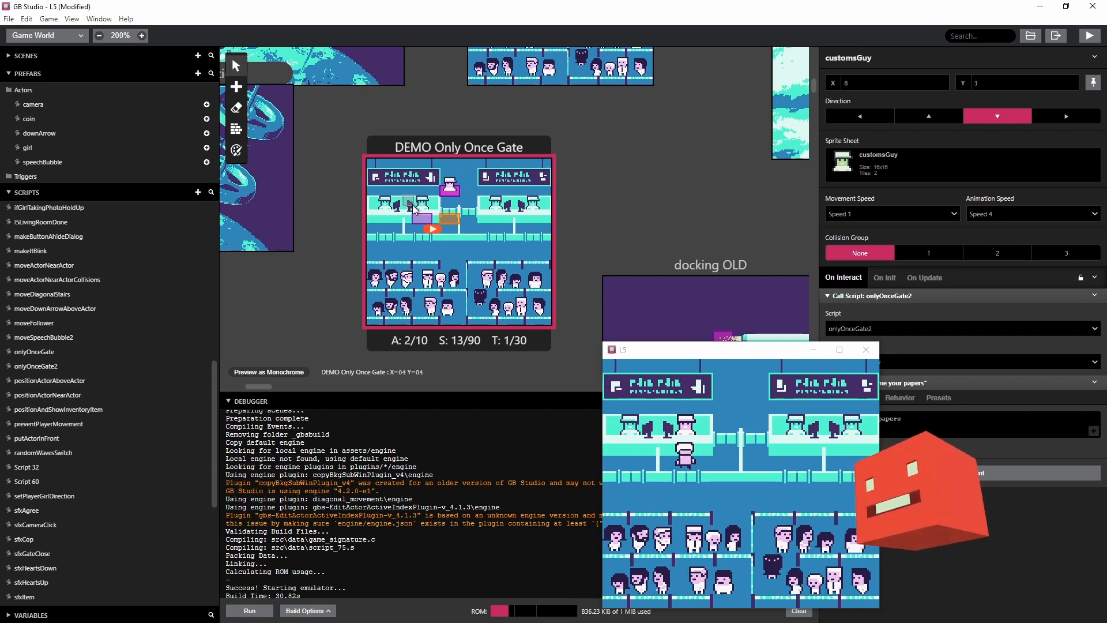
drag(441, 201, 414, 220)
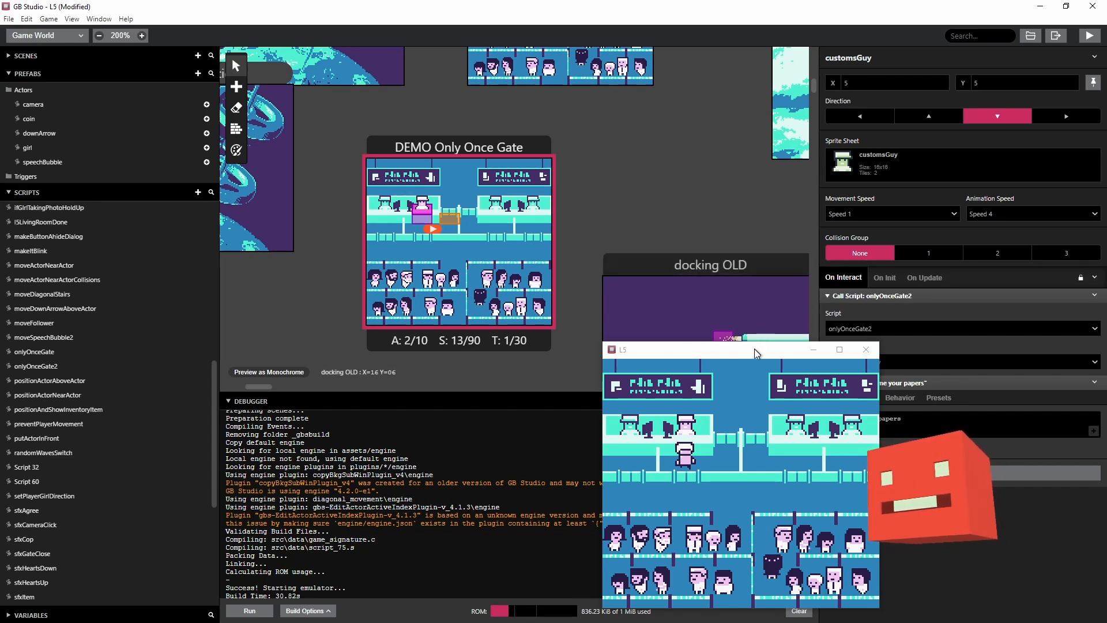
Examine the customs scene and the other scenes around DEMO Only Once Gate in the game world.
drag(755, 348, 639, 323)
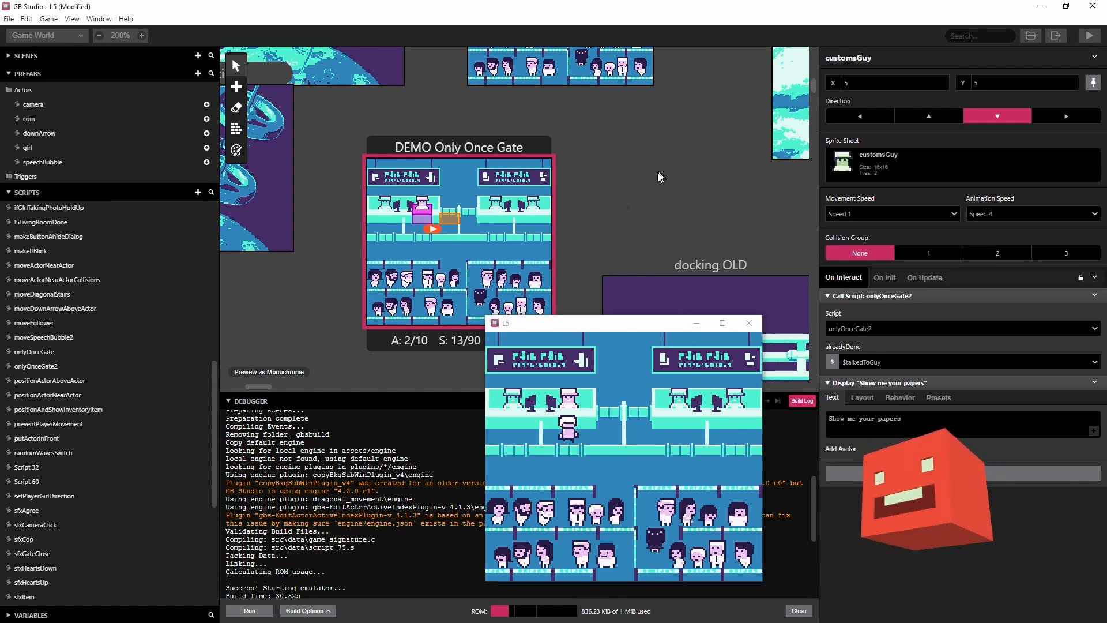
scroll(542, 262, up, 3)
scroll(543, 261, right, 3)
scroll(545, 231, up, 3)
scroll(544, 231, left, 5)
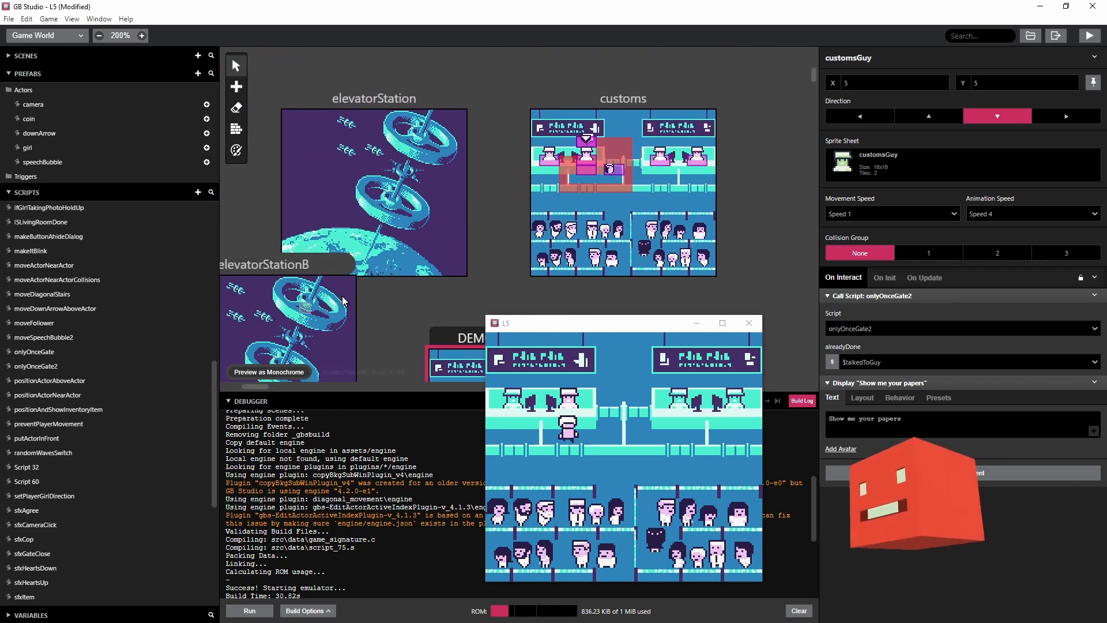
scroll(551, 186, down, 3)
scroll(551, 186, right, 5)
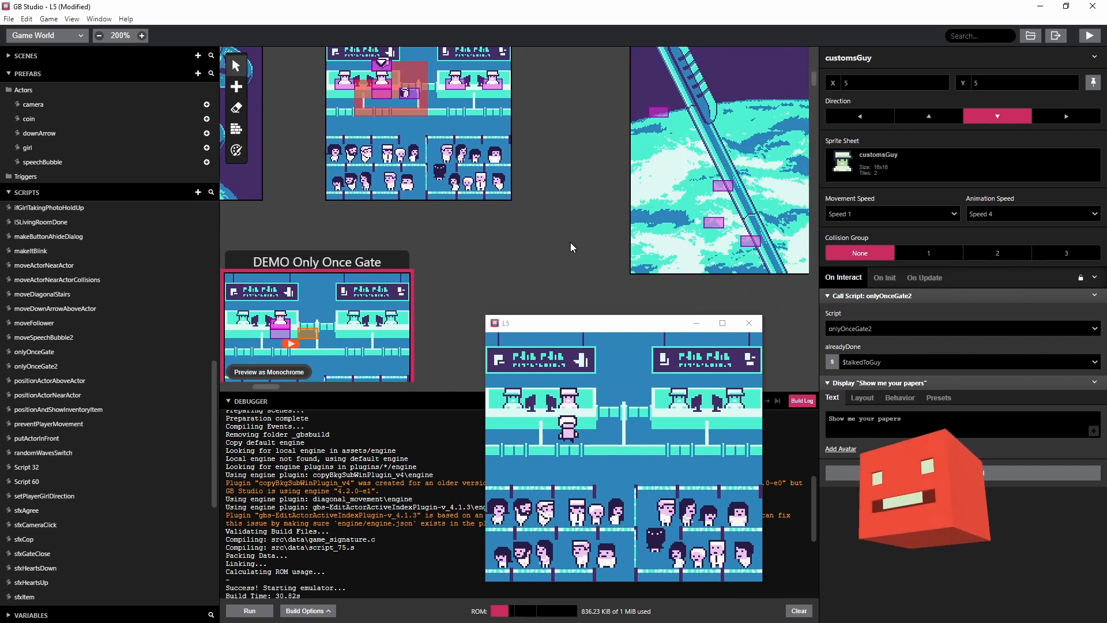
scroll(570, 242, down, 2)
scroll(519, 224, right, 3)
Open the reusable script moveActorNearActor to view its parameters and events.
drag(213, 380, 210, 334)
click(50, 390)
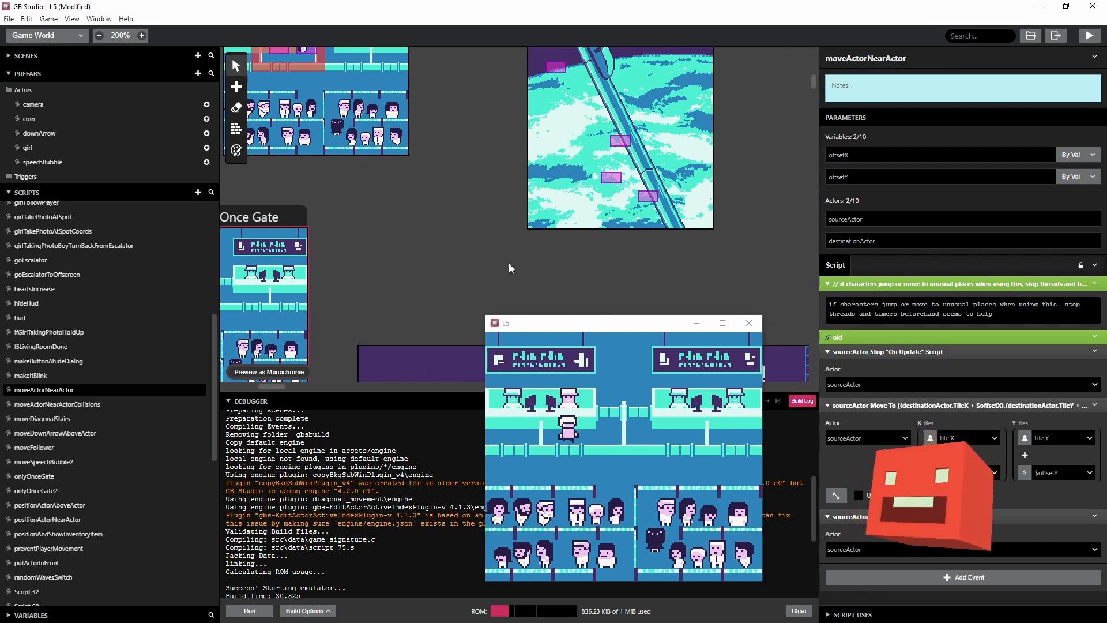
drag(614, 319, 560, 292)
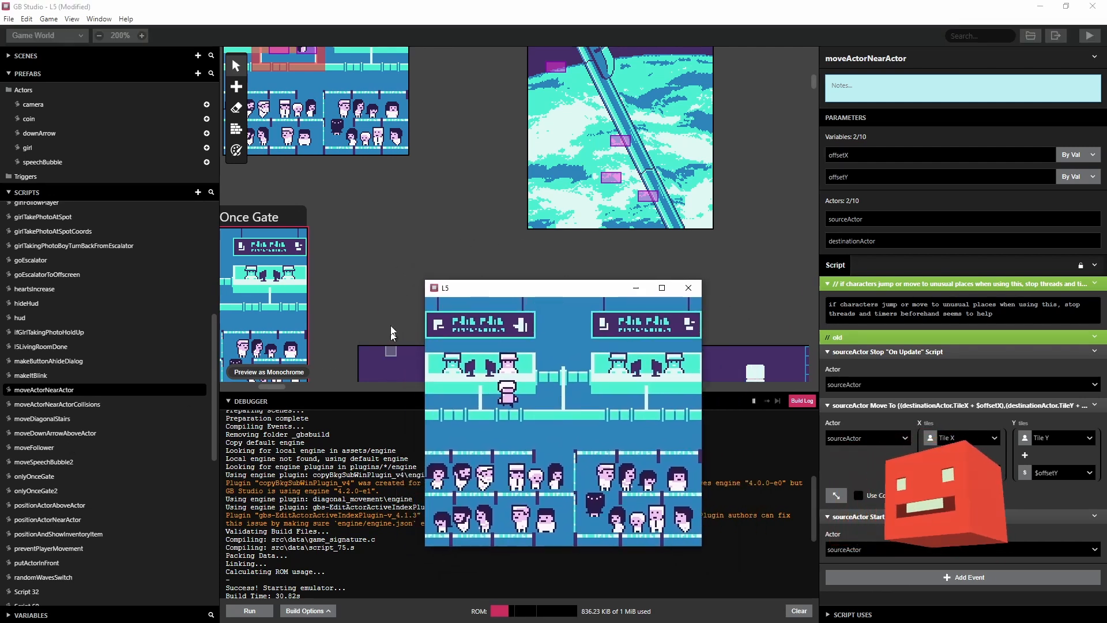